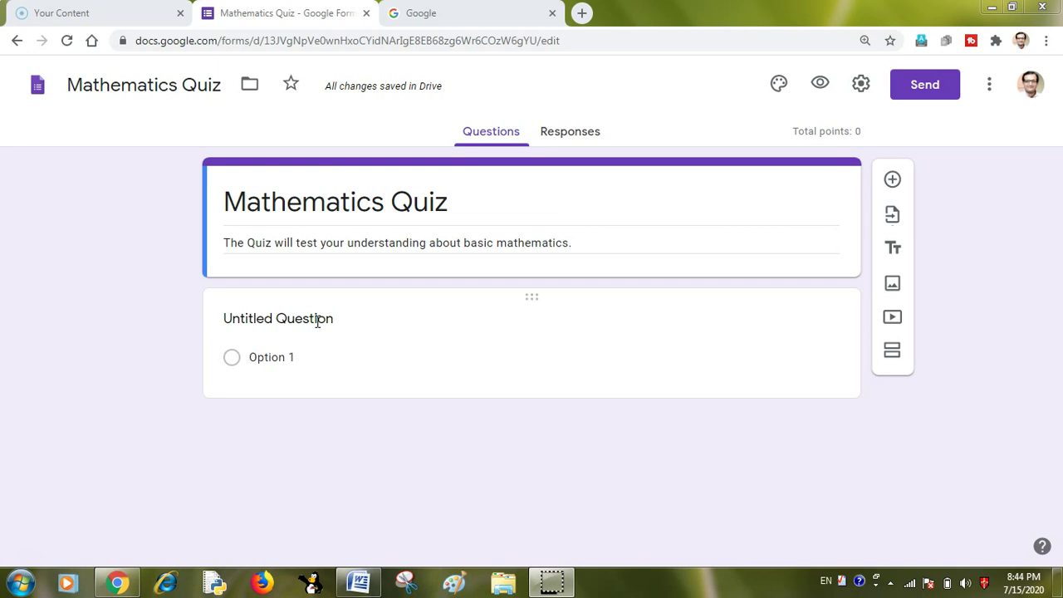
# On the Google tab, type 'equatio maths made digital' into the search box.
pyautogui.click(434, 12)
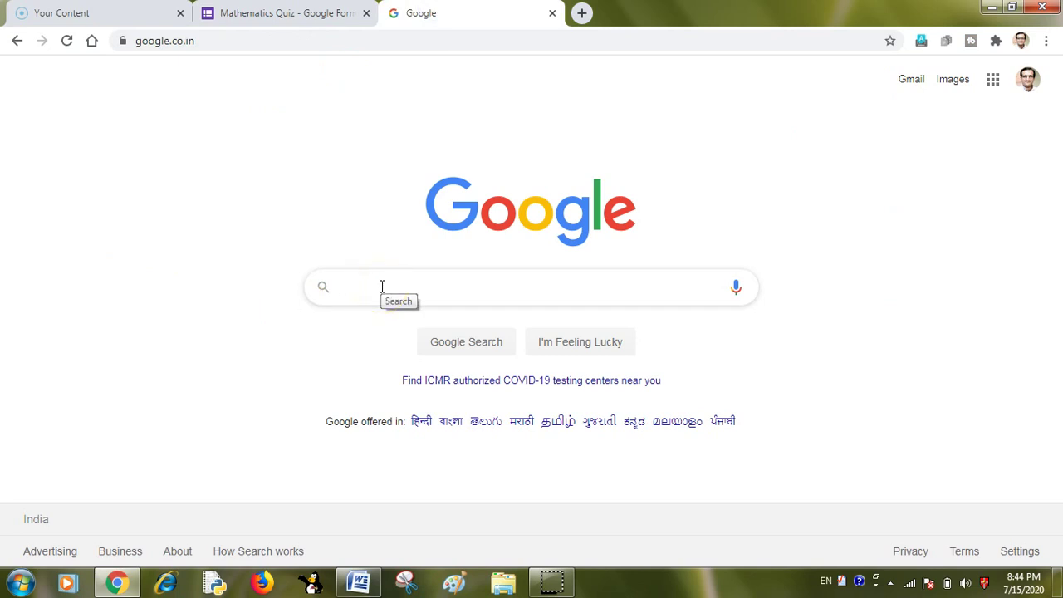
pyautogui.write('e')
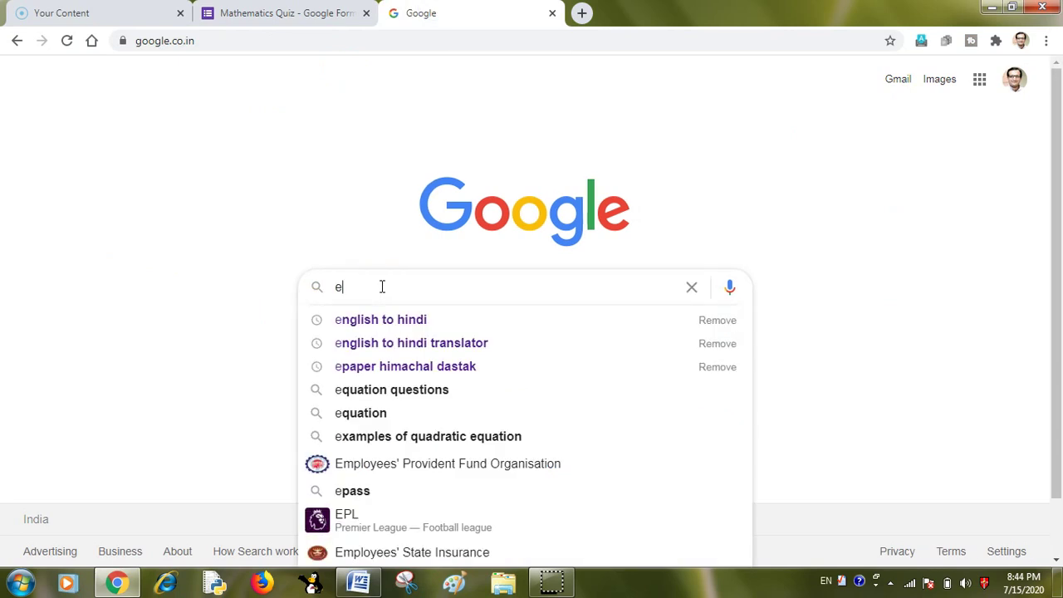
pyautogui.write('qua')
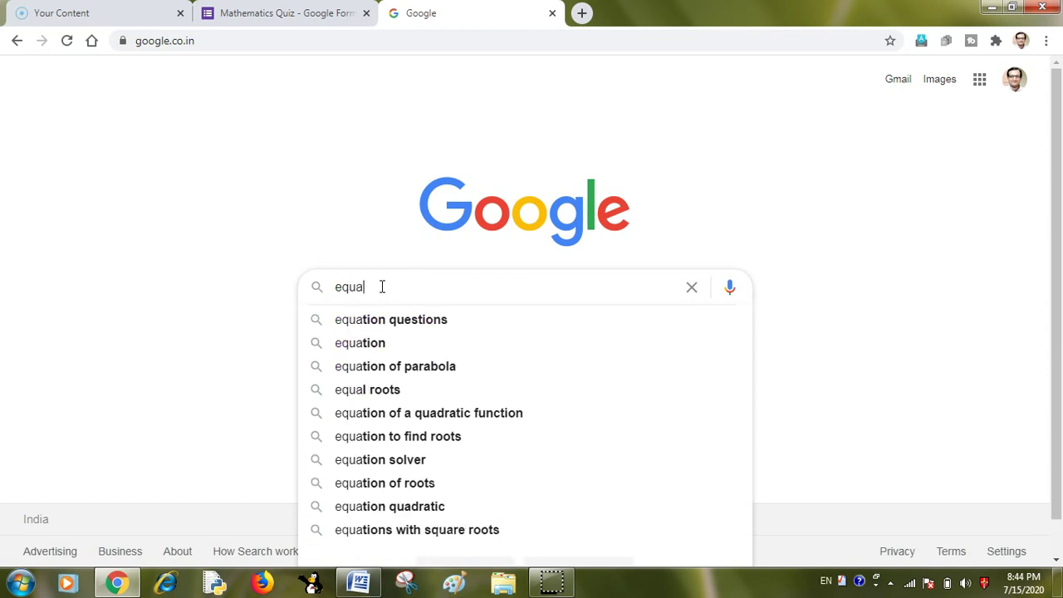
pyautogui.write('tio')
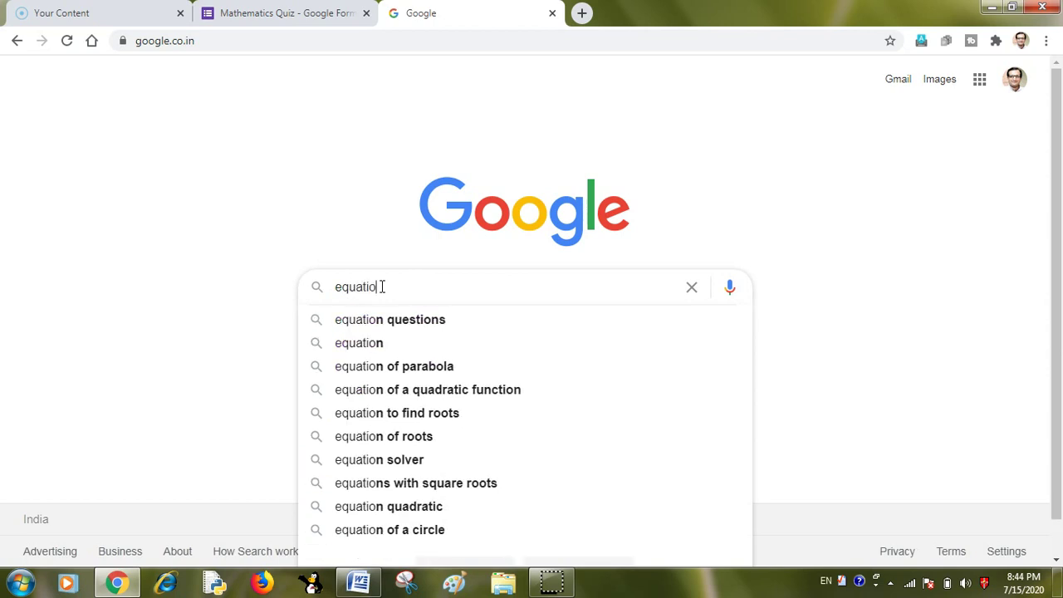
pyautogui.write(' maths ma')
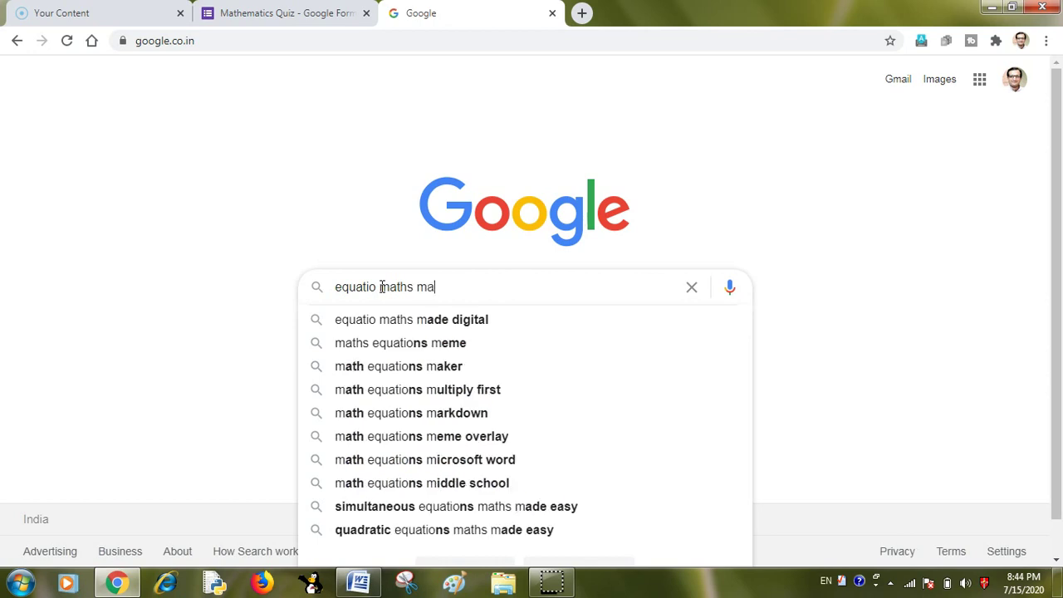
pyautogui.write('de digita')
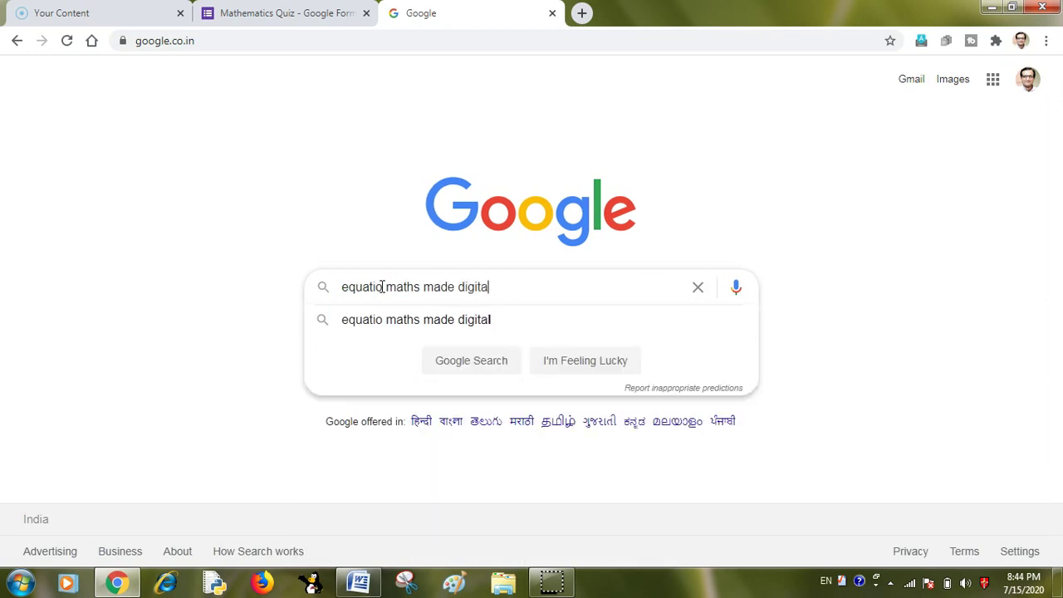
# Pick the EquatIO search suggestion and add the EquatIO - Math made digital extension to Chrome.
pyautogui.click(395, 324)
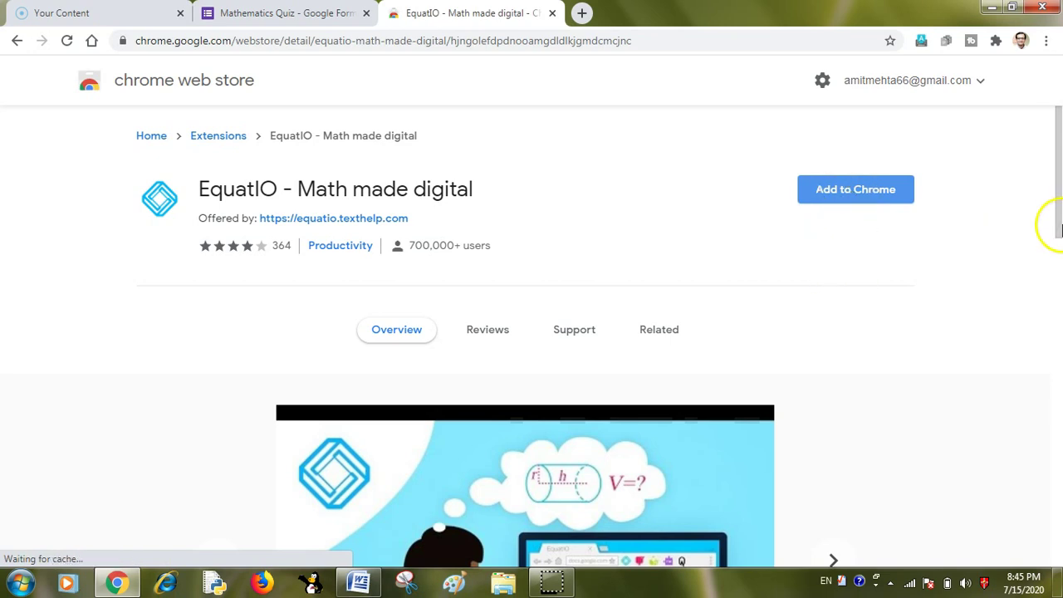
pyautogui.moveTo(1056, 202)
pyautogui.mouseDown()
pyautogui.moveTo(1060, 266)
pyautogui.moveTo(1059, 207)
pyautogui.mouseUp()
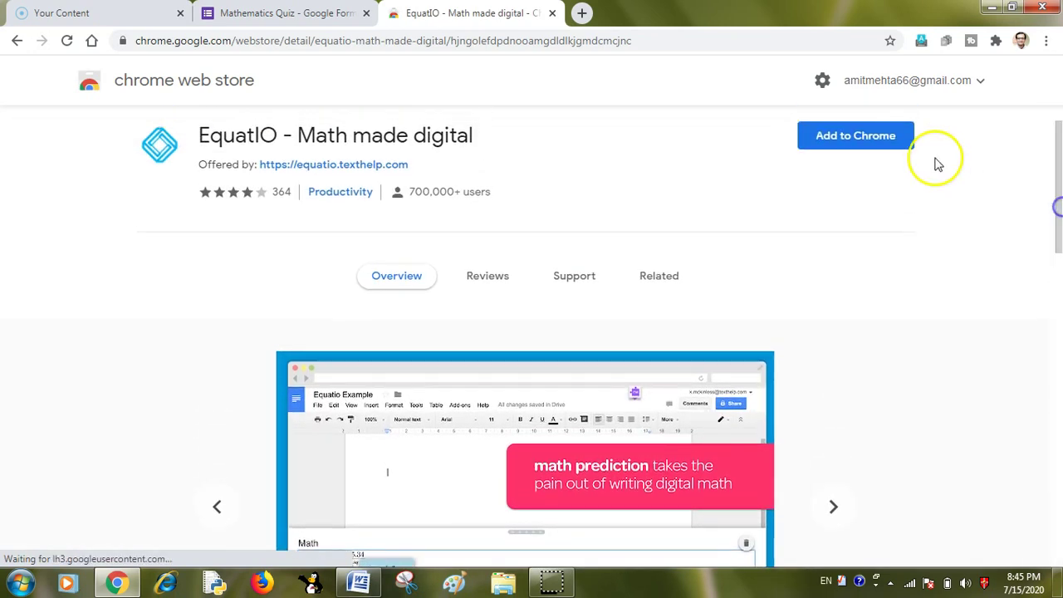
pyautogui.click(849, 137)
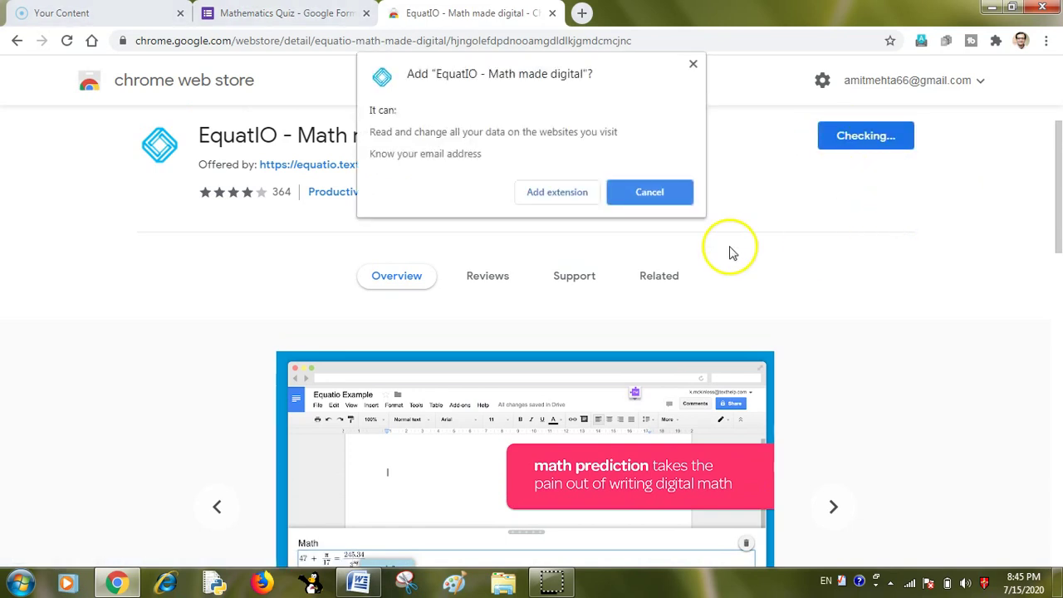
pyautogui.click(550, 192)
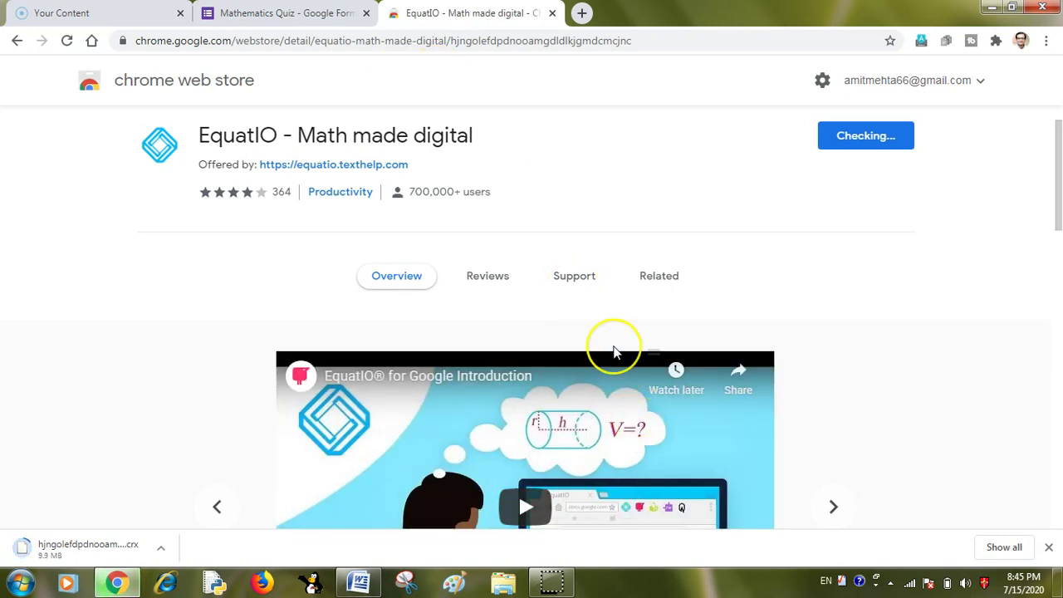
pyautogui.scroll(-2, 612, 349)
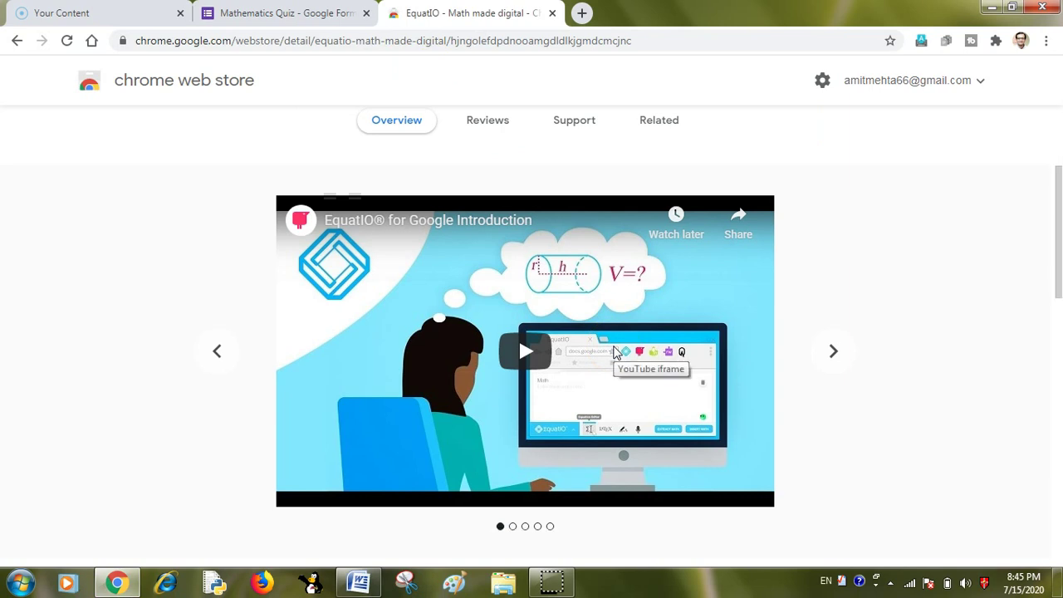
pyautogui.scroll(3, 614, 347)
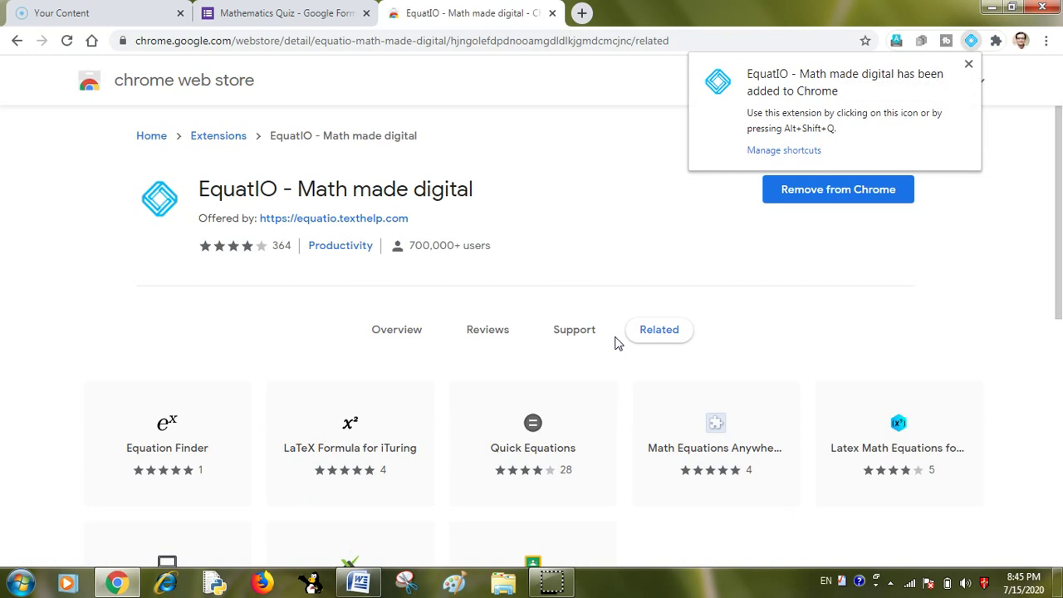
# Dismiss the extension notice, return to the Mathematics Quiz form, reload it and select the untitled question.
pyautogui.click(969, 64)
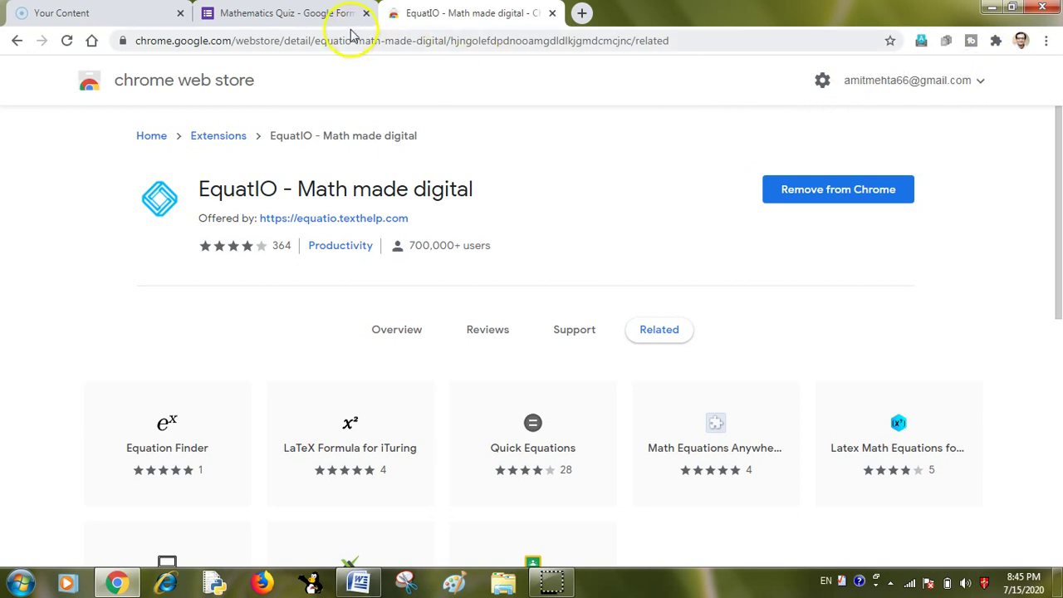
pyautogui.click(296, 16)
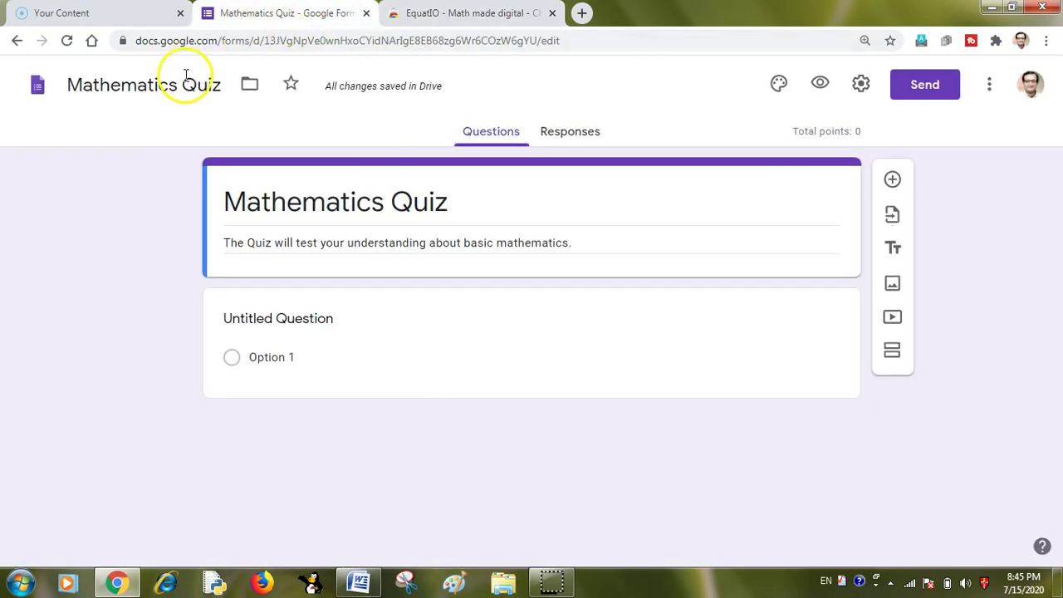
pyautogui.click(68, 41)
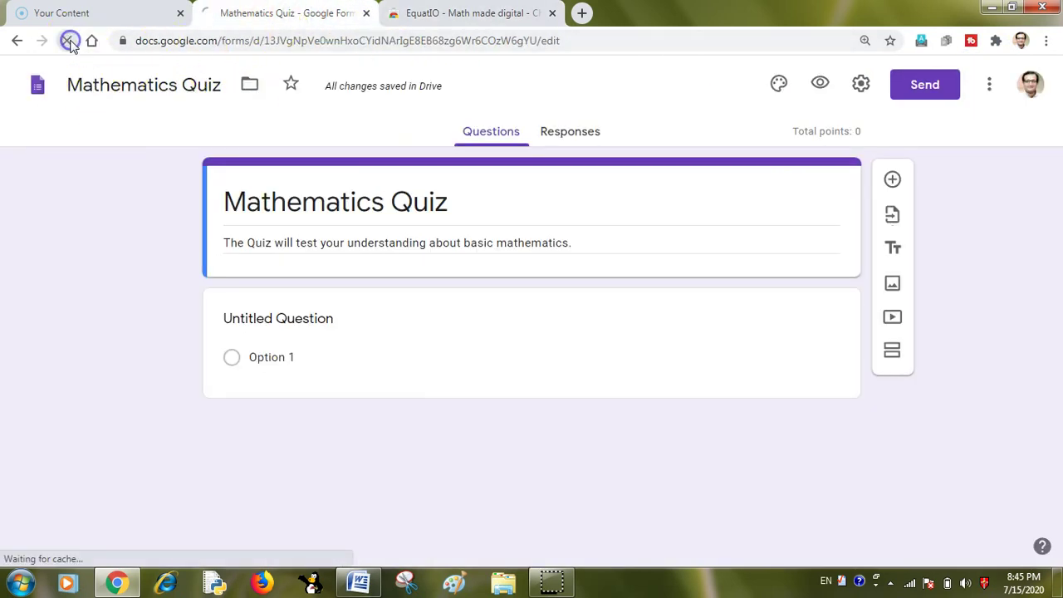
pyautogui.click(562, 285)
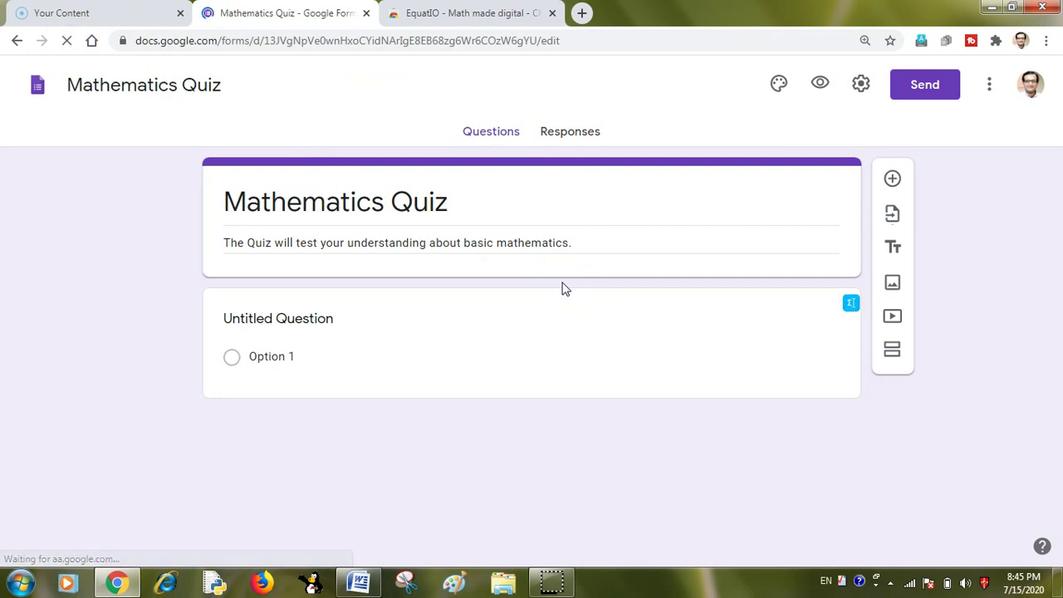
pyautogui.click(736, 301)
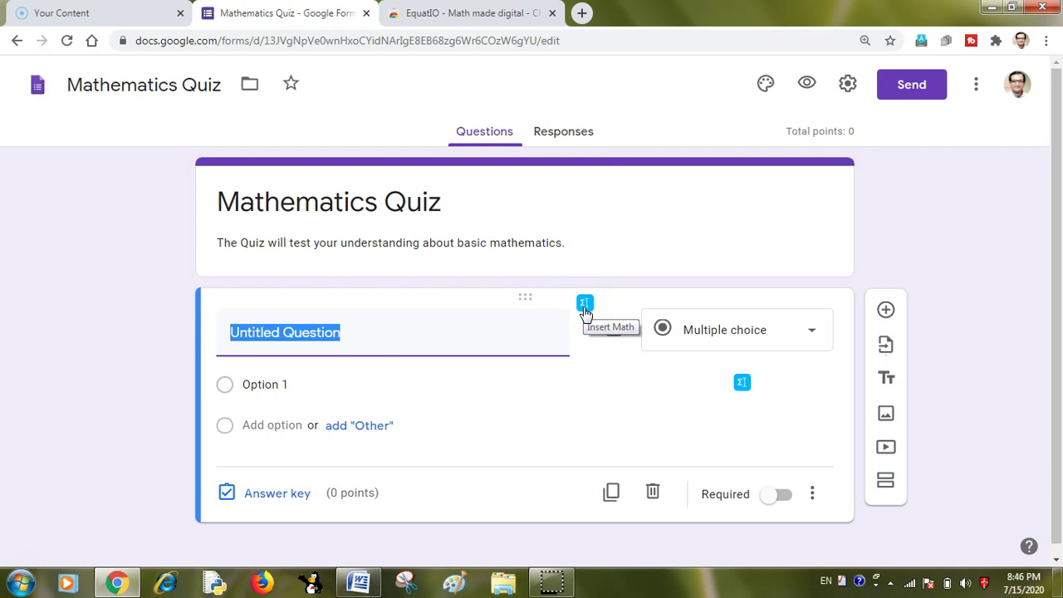
# Title the question 'Write the solution of this quadratic equation', keeping it Short answer.
pyautogui.click(410, 331)
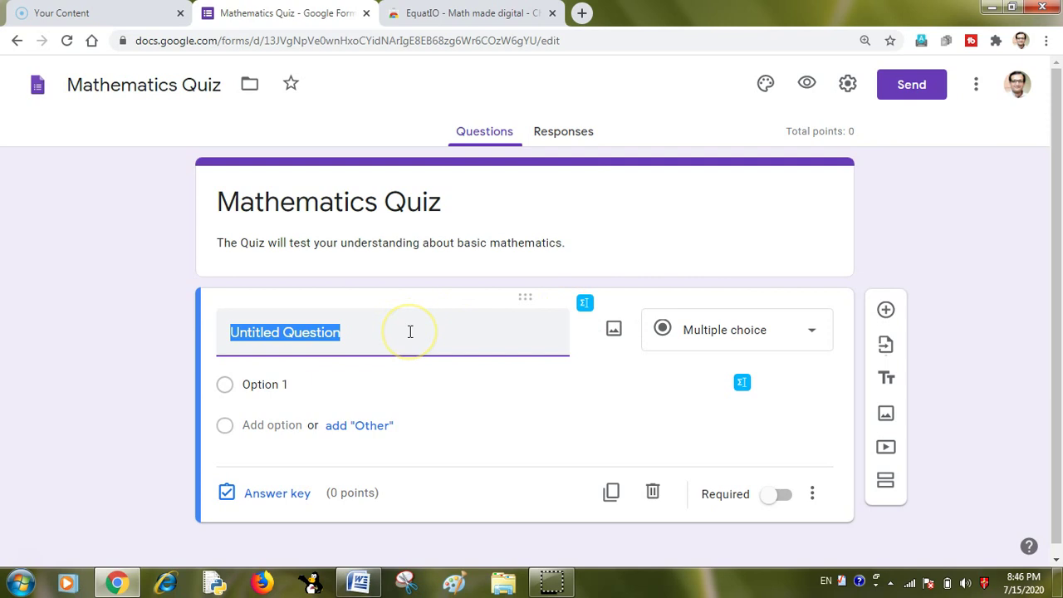
pyautogui.write('Write ')
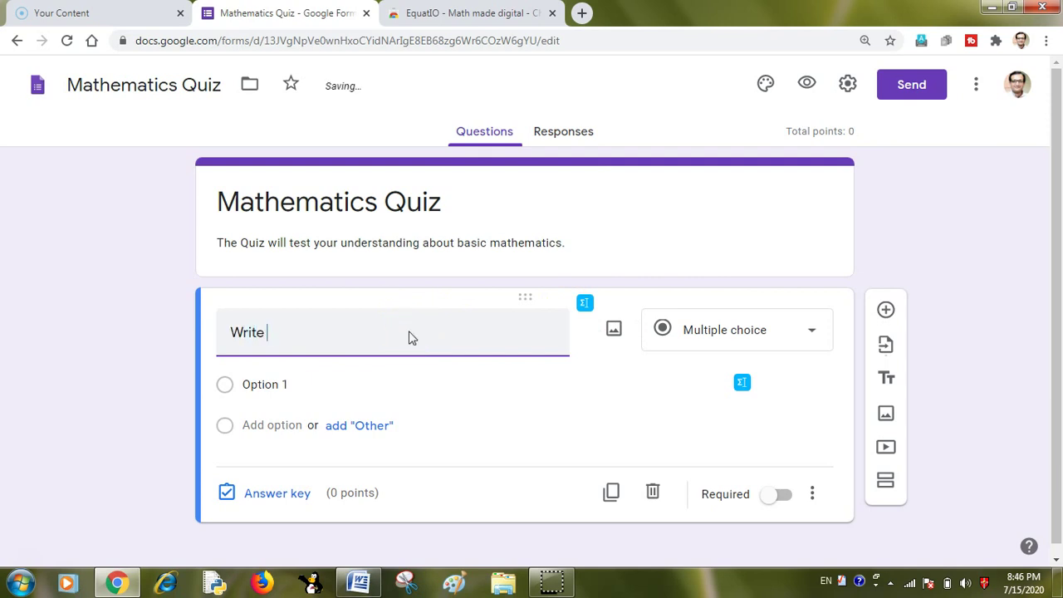
pyautogui.write('the sol')
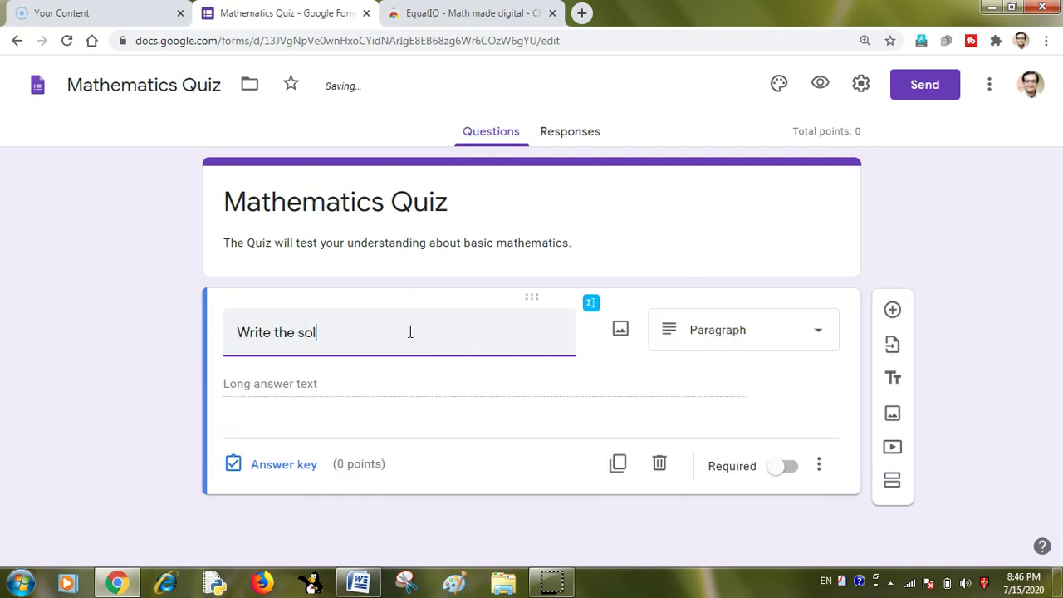
pyautogui.write('ution of ')
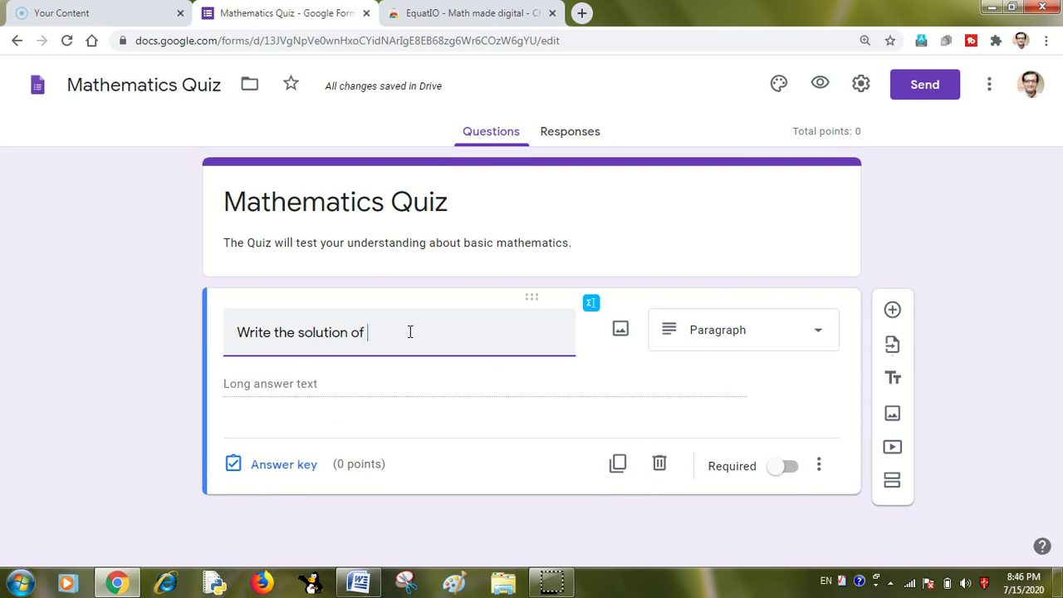
pyautogui.write('this')
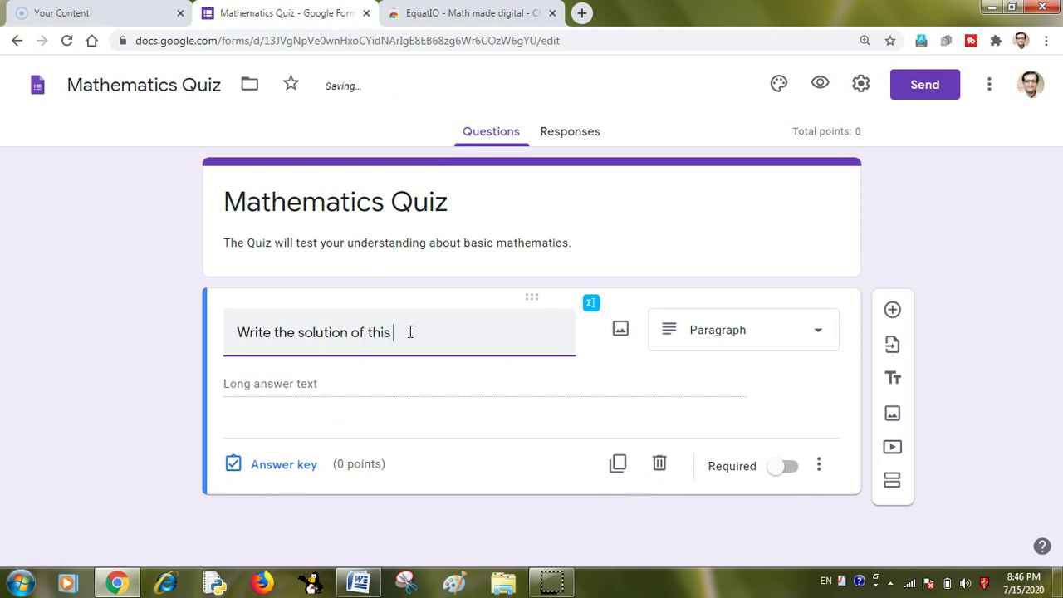
pyautogui.write(' equa')
pyautogui.press('BackSpace')
pyautogui.write('ar')
pyautogui.write('drat')
pyautogui.write('ic equ')
pyautogui.write('at')
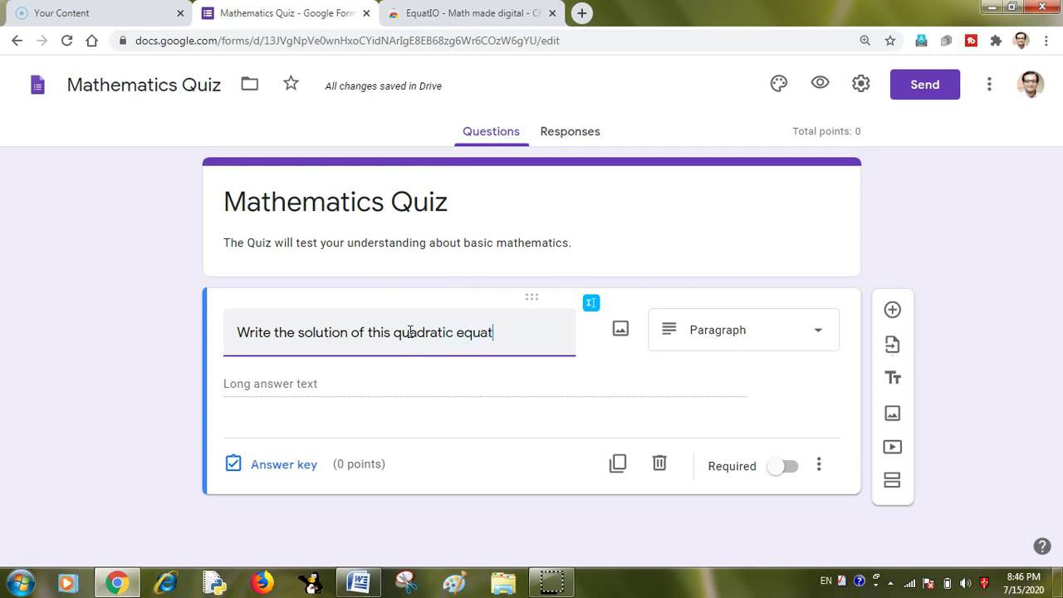
pyautogui.write('ion')
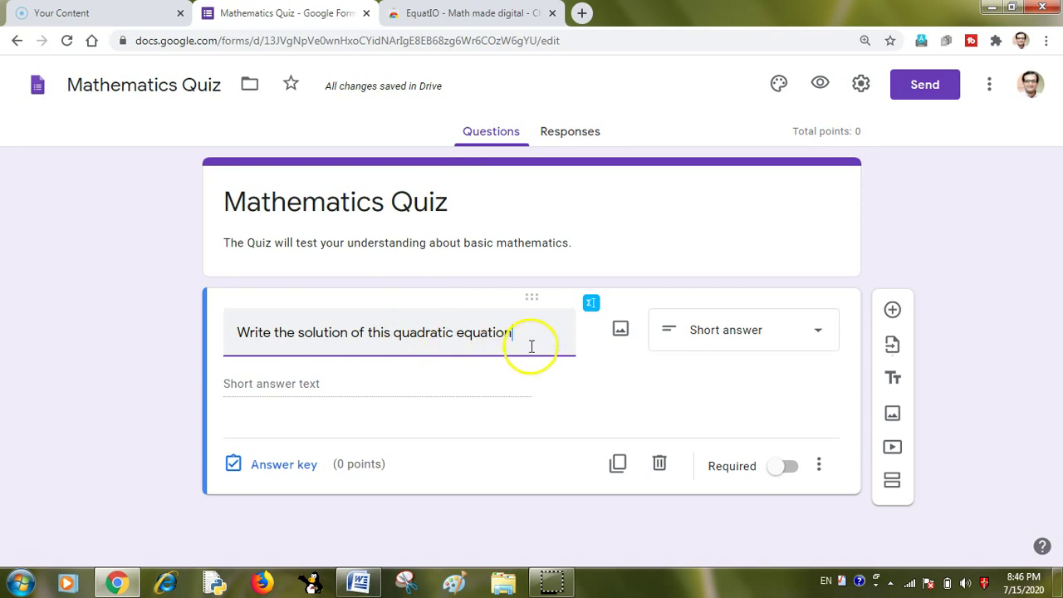
pyautogui.click(591, 305)
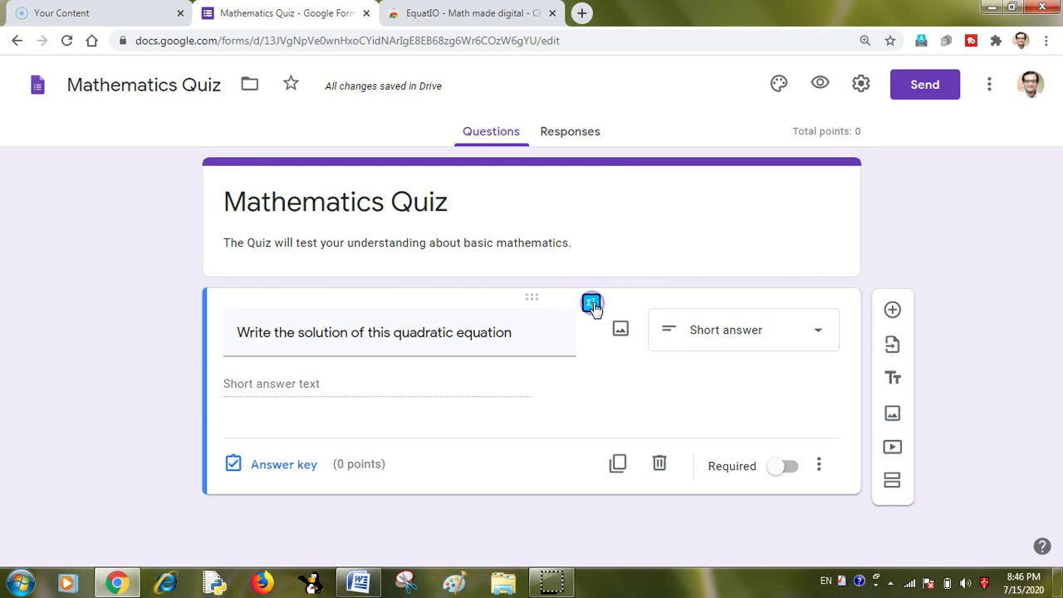
# Handwrite 2n² − 3n + 1 = 0 in EquatIO's Handwriting Recognition pad.
pyautogui.click(591, 309)
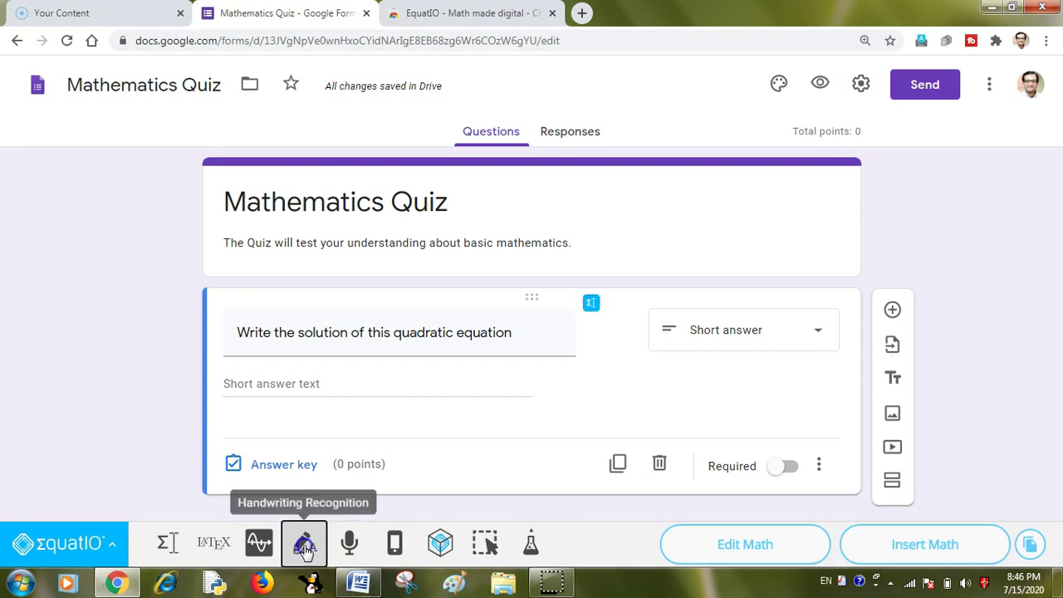
pyautogui.click(304, 548)
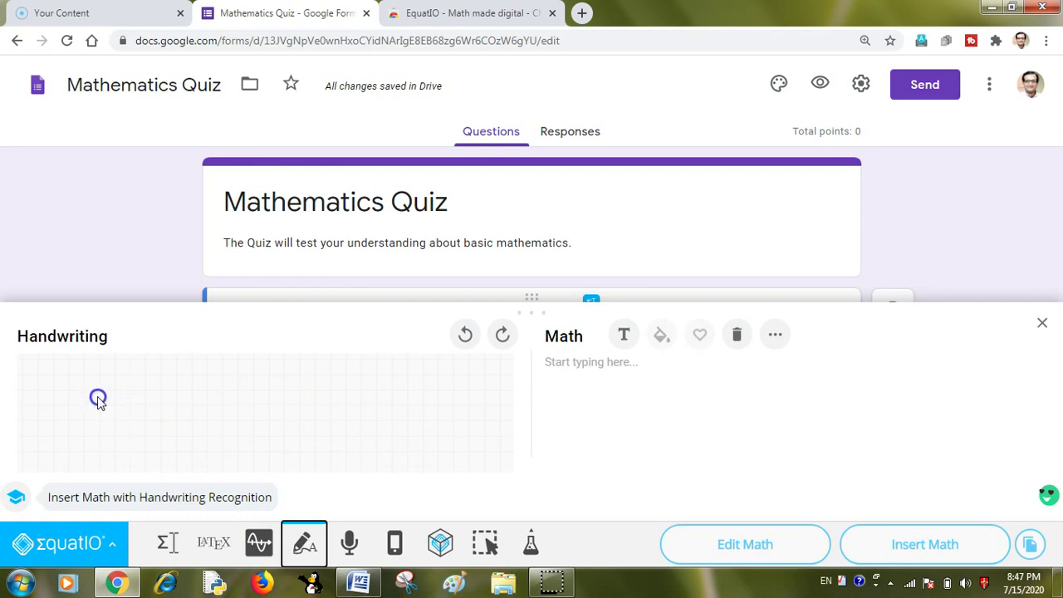
pyautogui.moveTo(98, 399)
pyautogui.mouseDown()
pyautogui.moveTo(125, 391)
pyautogui.moveTo(95, 434)
pyautogui.moveTo(149, 429)
pyautogui.moveTo(170, 399)
pyautogui.moveTo(191, 423)
pyautogui.mouseUp()
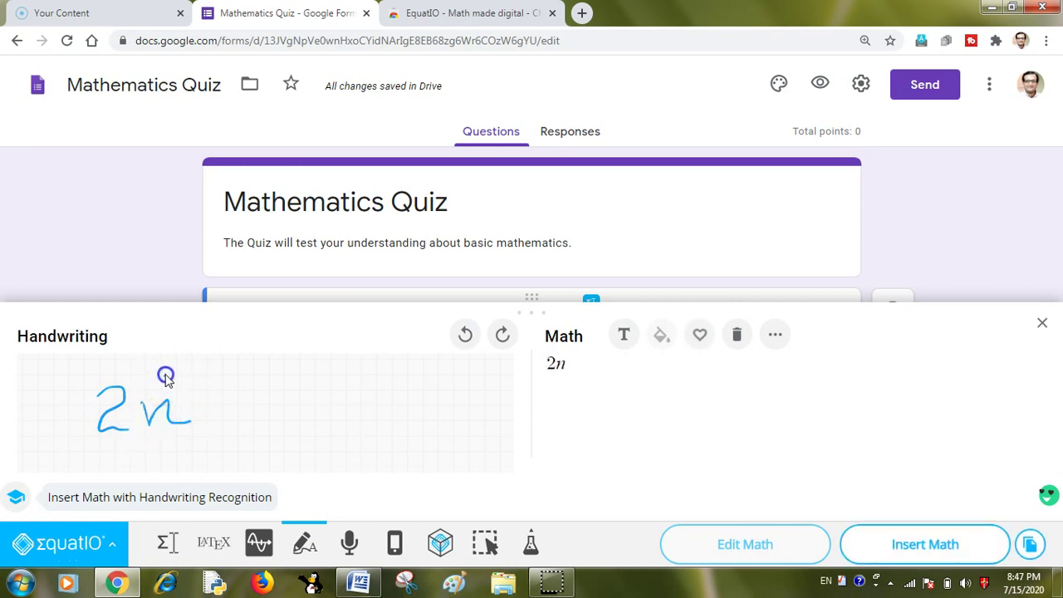
pyautogui.moveTo(161, 373)
pyautogui.mouseDown()
pyautogui.moveTo(241, 400)
pyautogui.moveTo(251, 415)
pyautogui.moveTo(242, 438)
pyautogui.moveTo(301, 415)
pyautogui.moveTo(303, 435)
pyautogui.mouseUp()
pyautogui.moveTo(348, 399)
pyautogui.mouseDown()
pyautogui.moveTo(348, 430)
pyautogui.moveTo(365, 408)
pyautogui.moveTo(380, 432)
pyautogui.moveTo(415, 423)
pyautogui.mouseUp()
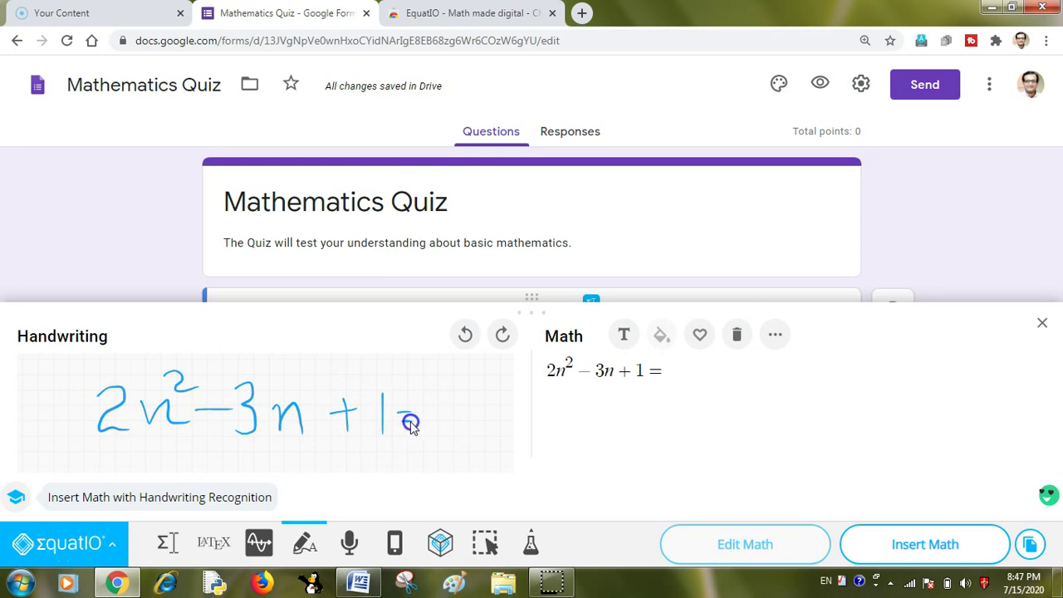
pyautogui.moveTo(400, 425)
pyautogui.mouseDown()
pyautogui.moveTo(438, 430)
pyautogui.moveTo(435, 404)
pyautogui.mouseUp()
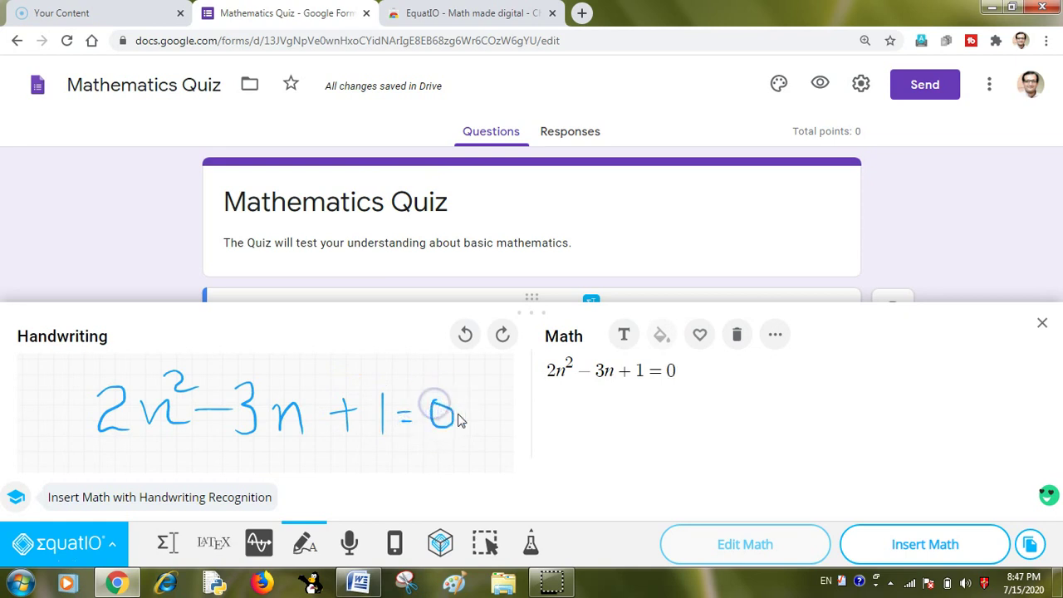
# Insert the recognised equation under the question and set the image back to left alignment.
pyautogui.click(930, 550)
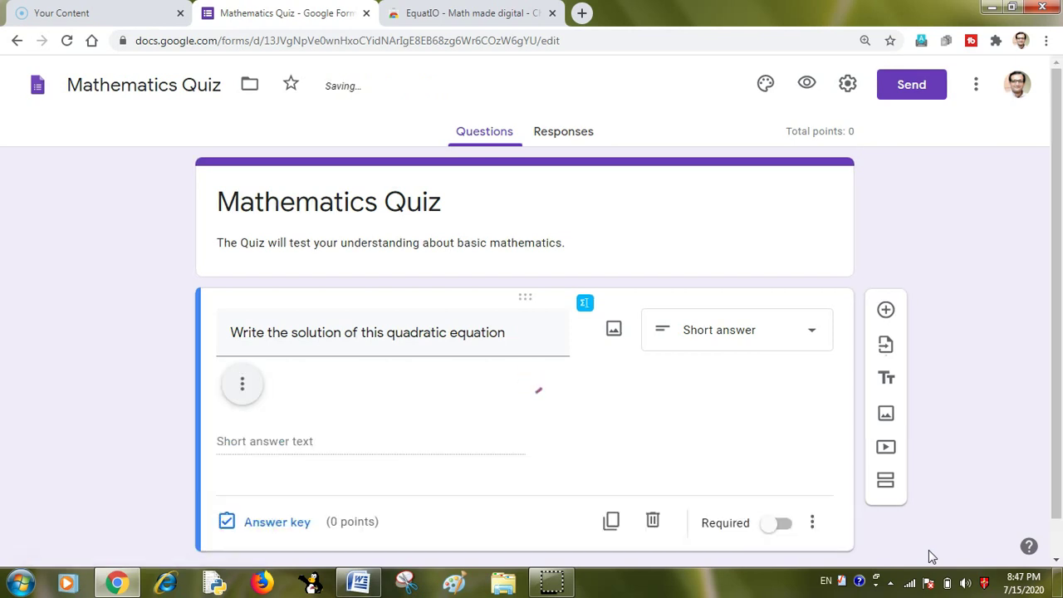
pyautogui.click(239, 391)
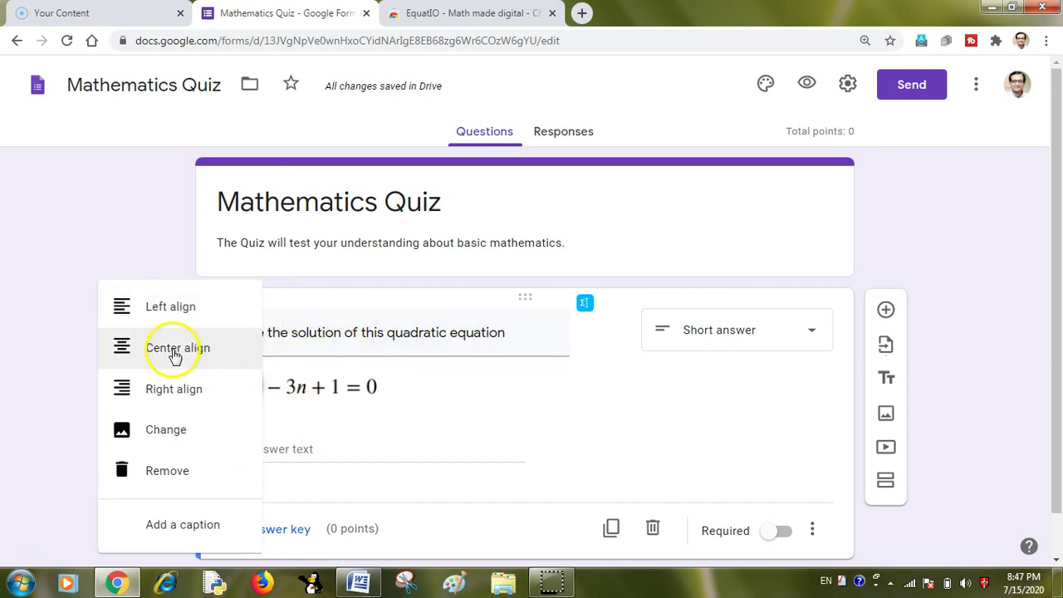
pyautogui.click(174, 354)
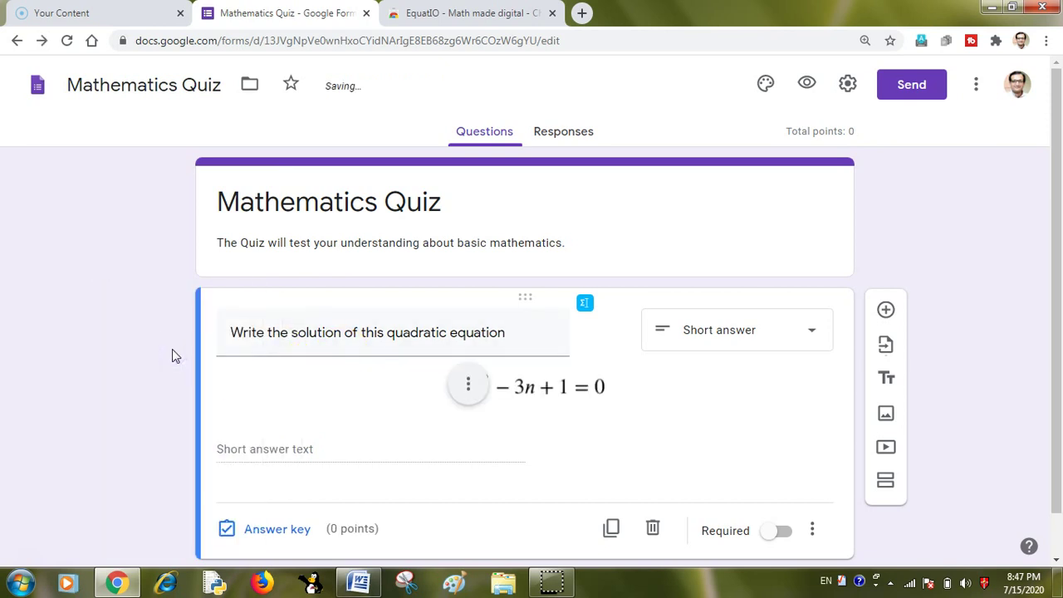
pyautogui.click(469, 385)
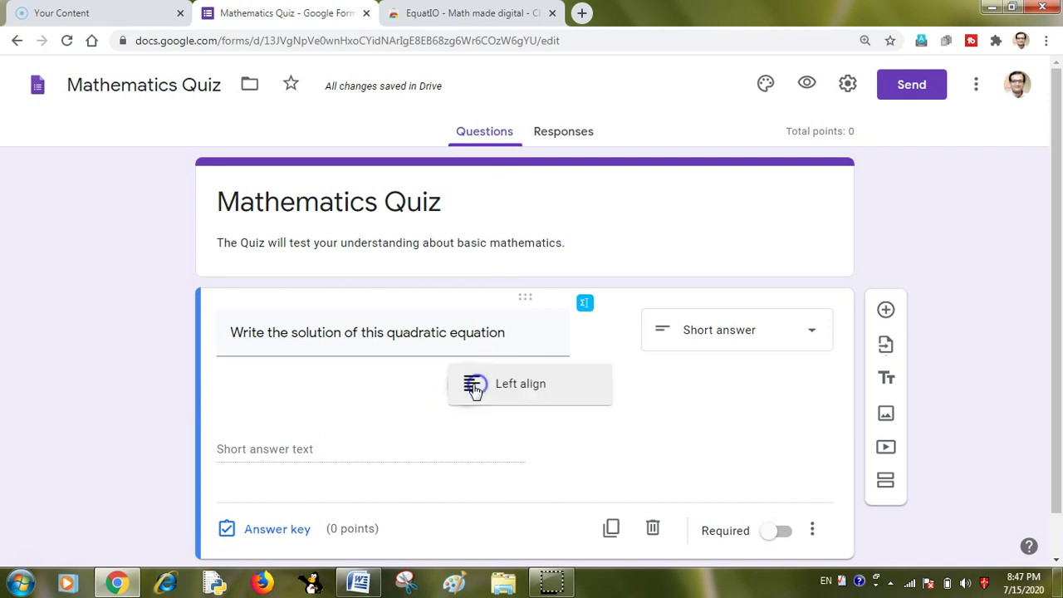
pyautogui.click(385, 305)
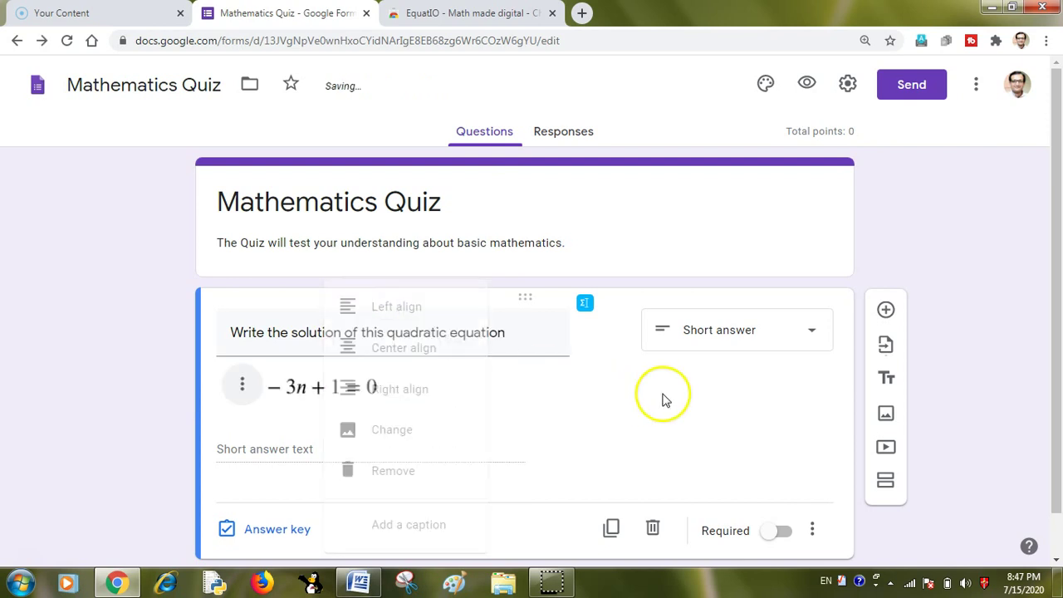
pyautogui.scroll(-1, 518, 391)
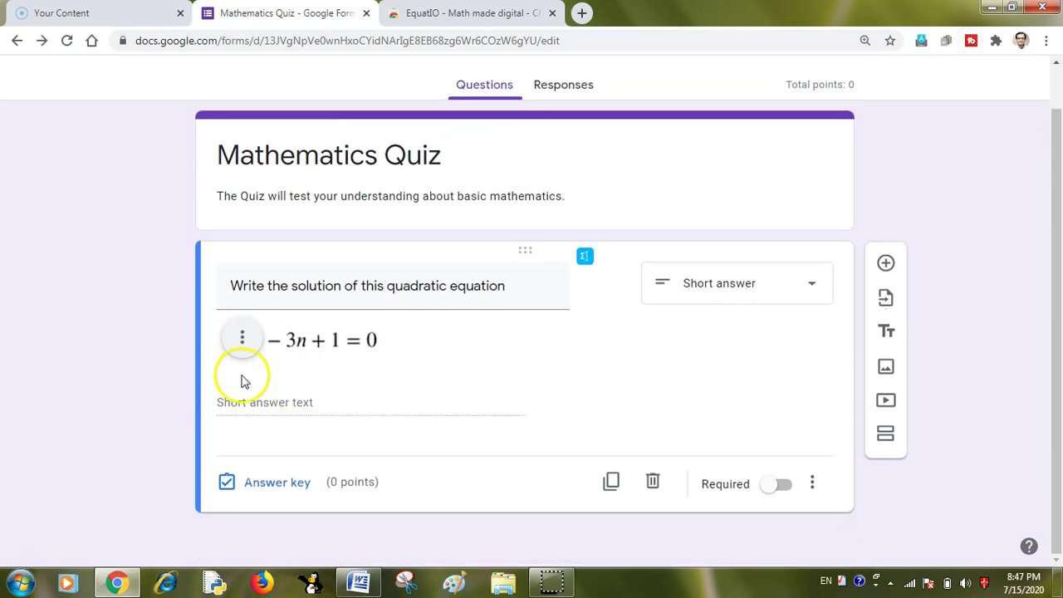
# Make the question multiple choice and enter the first answers, 1, 0.5 and 2,1.
pyautogui.click(818, 283)
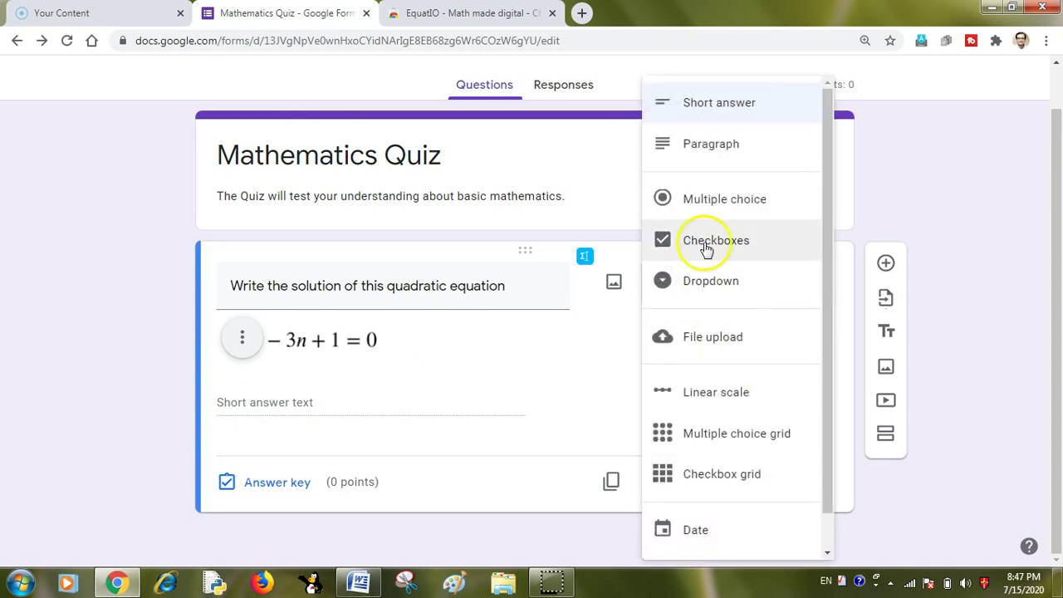
pyautogui.click(711, 204)
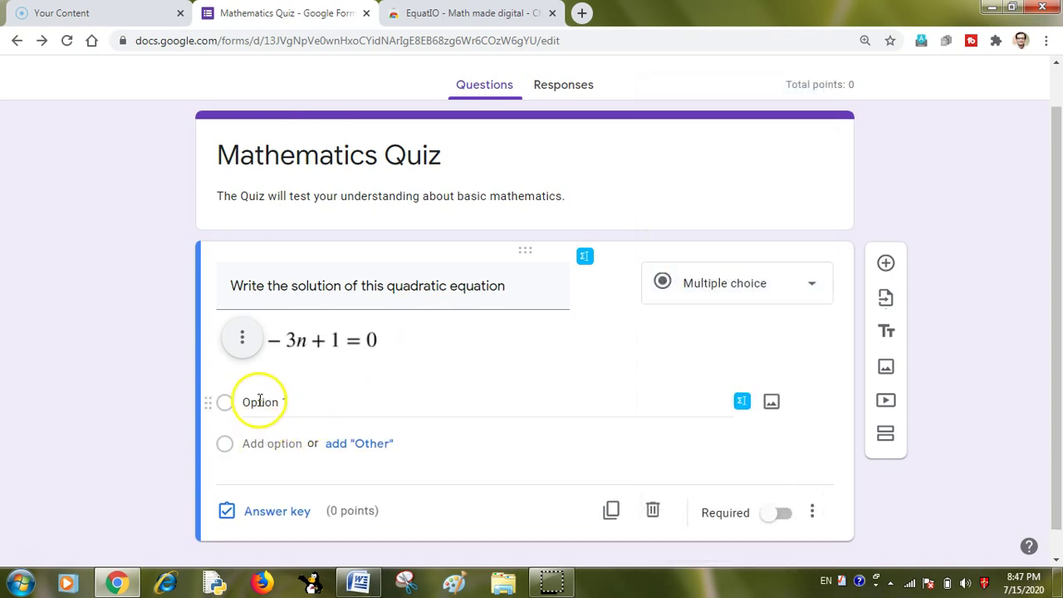
pyautogui.click(257, 404)
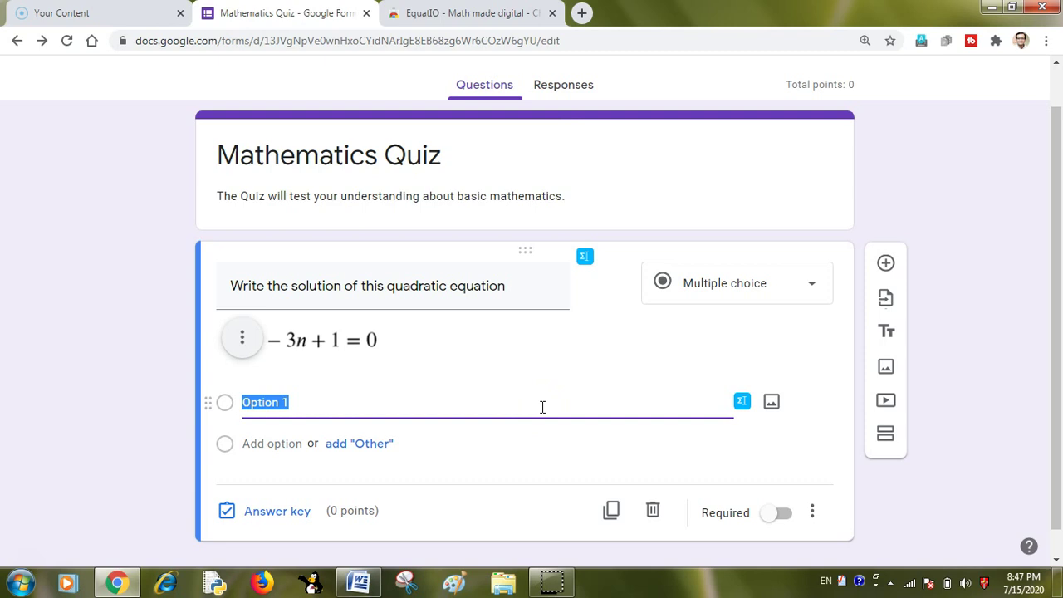
pyautogui.write('1, 0.5')
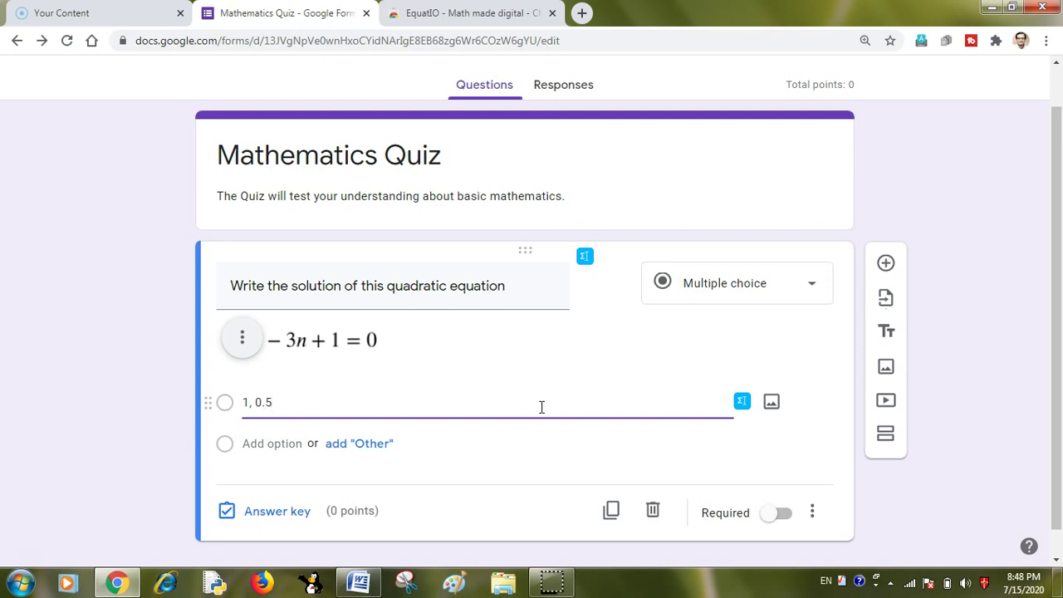
pyautogui.click(362, 443)
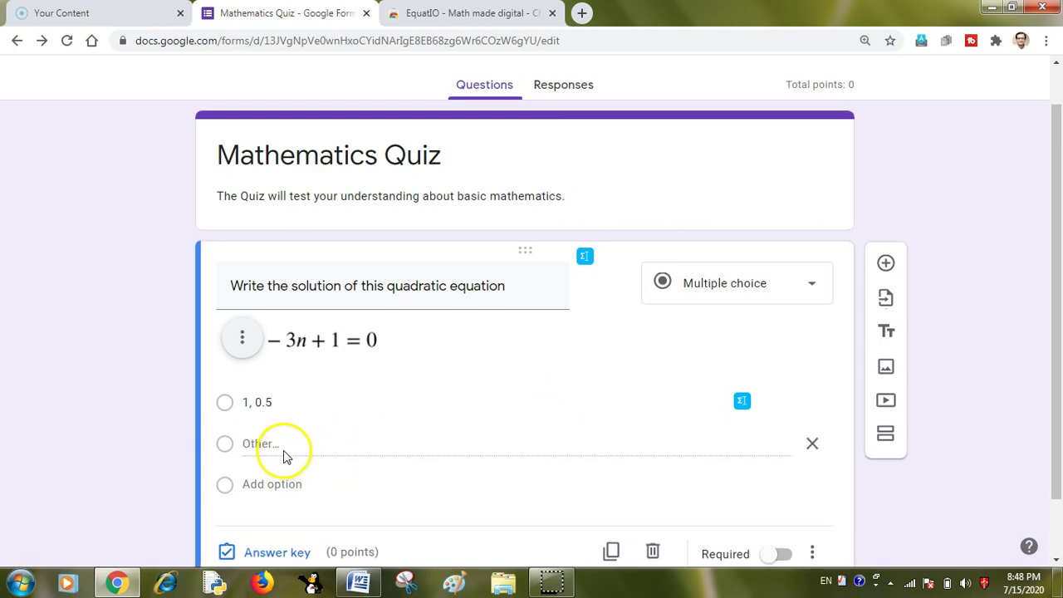
pyautogui.click(268, 487)
pyautogui.write('2')
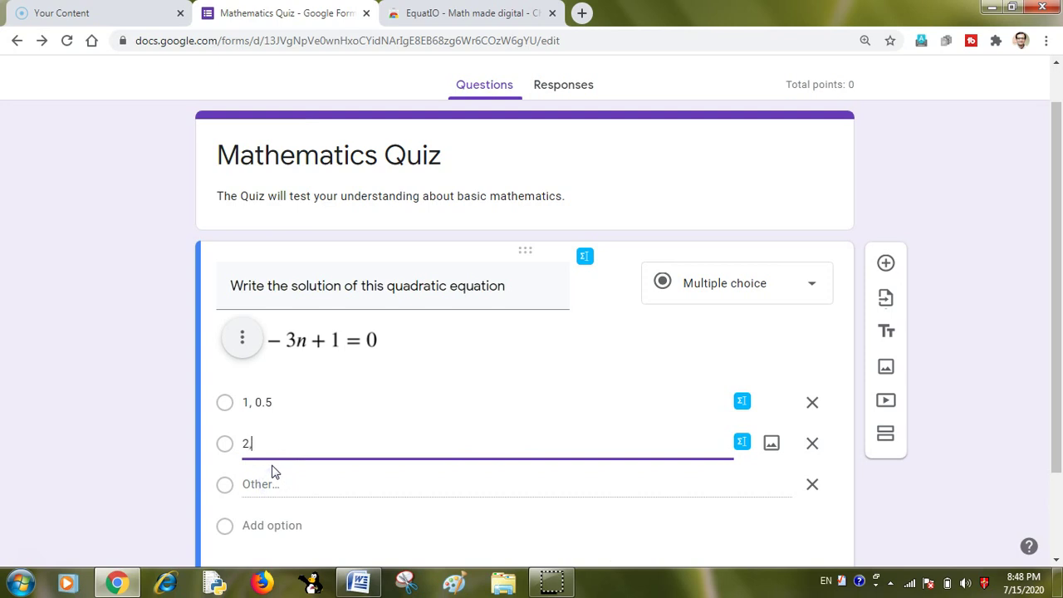
pyautogui.write(',1')
# Add the answers -2,1 and 1, 1, then delete the Other row.
pyautogui.click(264, 486)
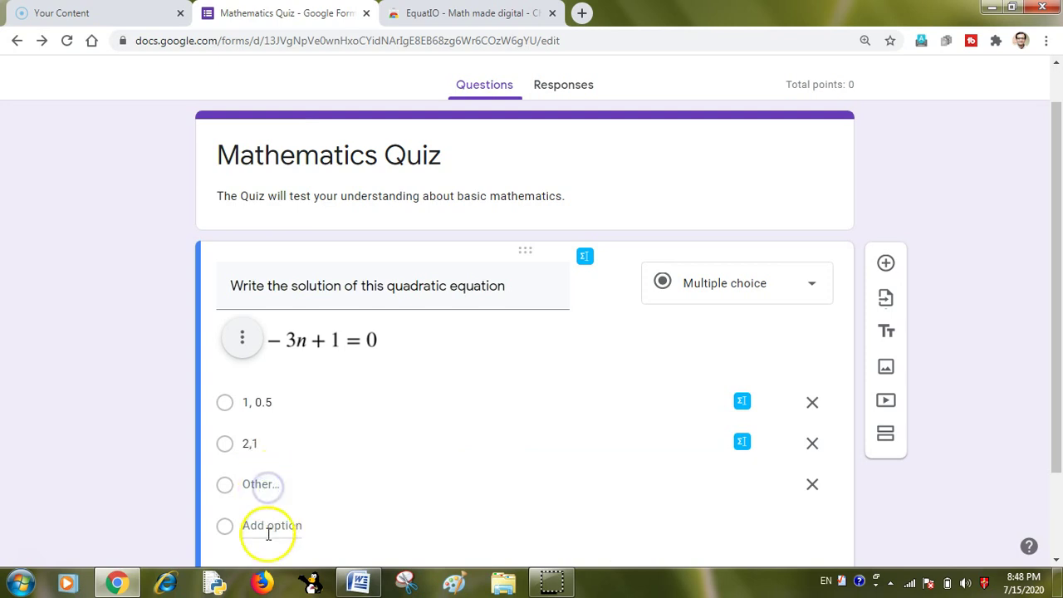
pyautogui.click(269, 525)
pyautogui.write('-2,1')
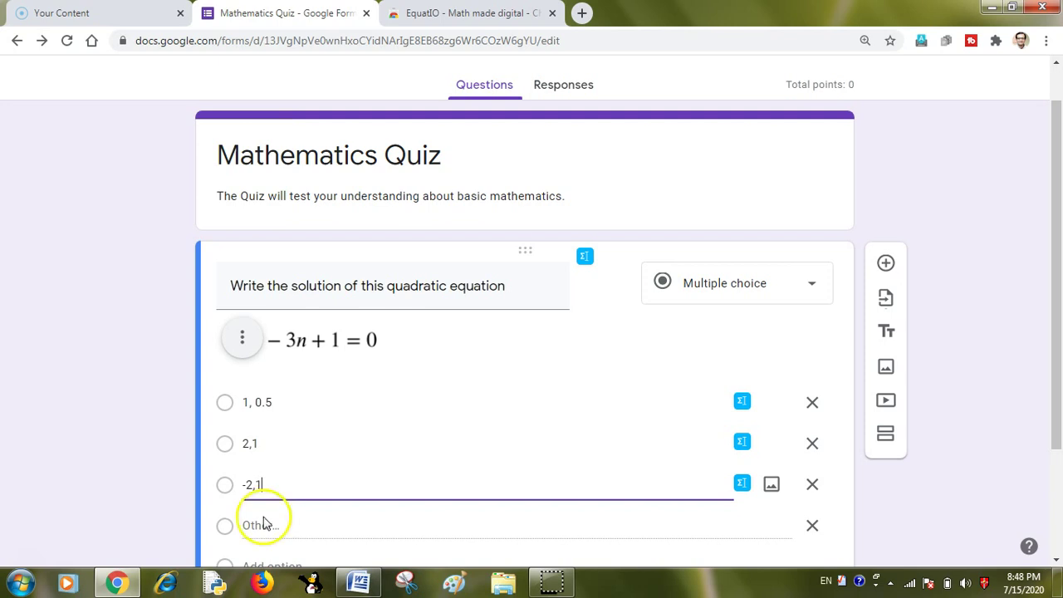
pyautogui.scroll(-1, 260, 519)
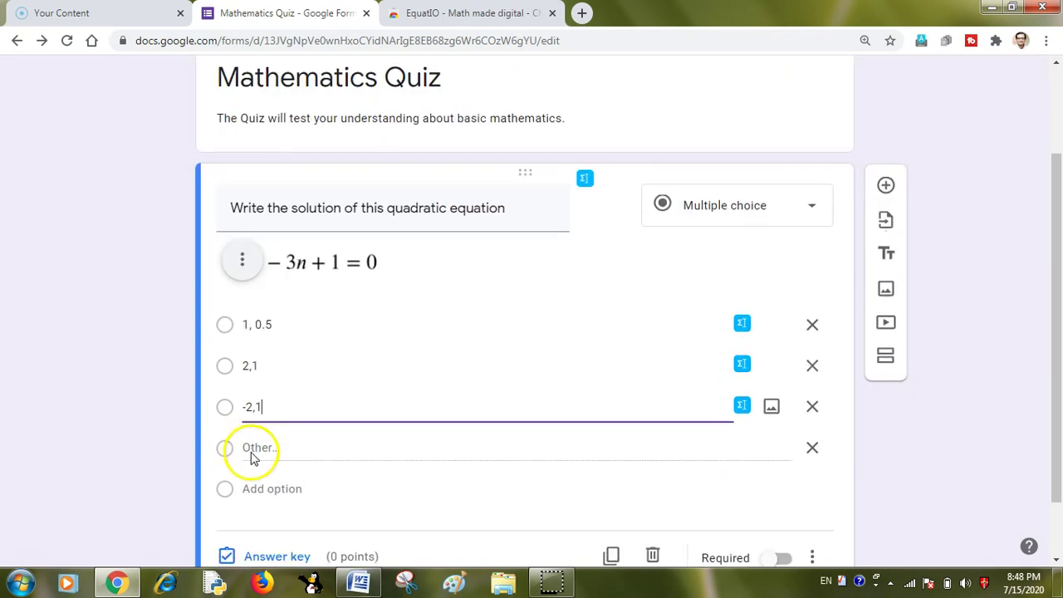
pyautogui.click(255, 488)
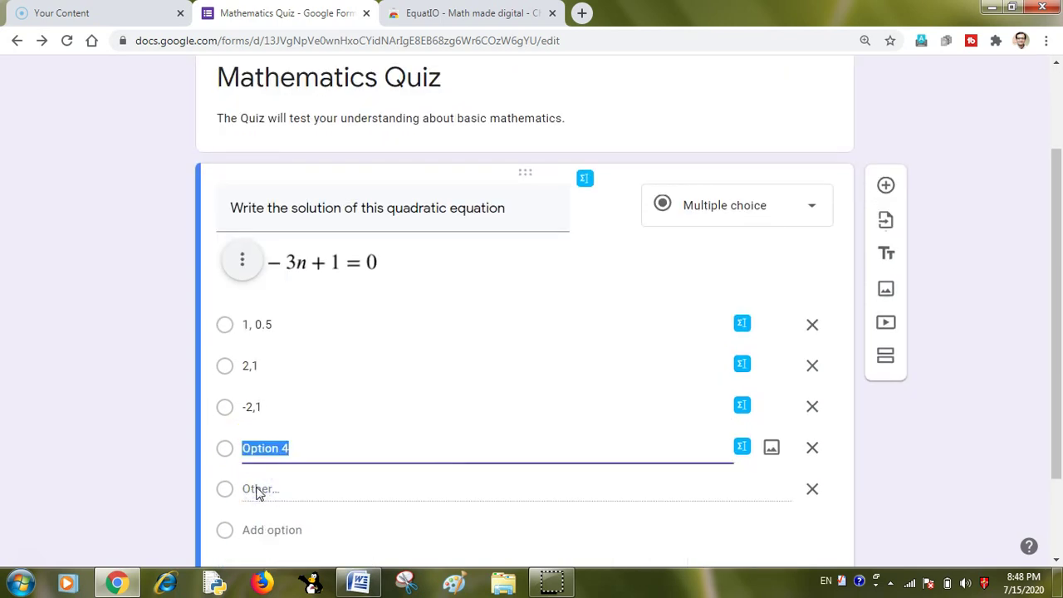
pyautogui.write('1, 1')
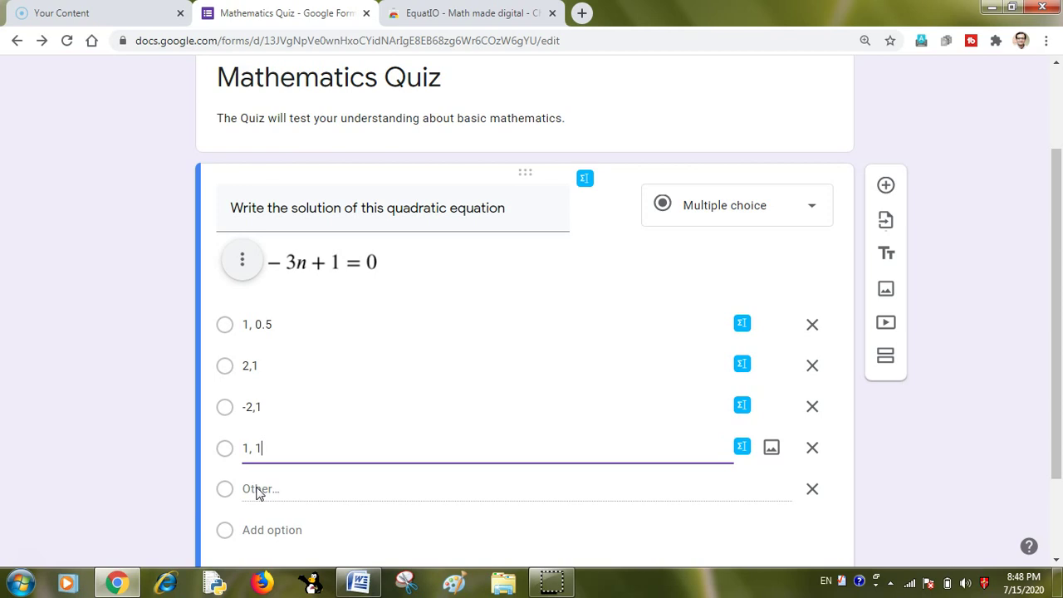
pyautogui.click(812, 490)
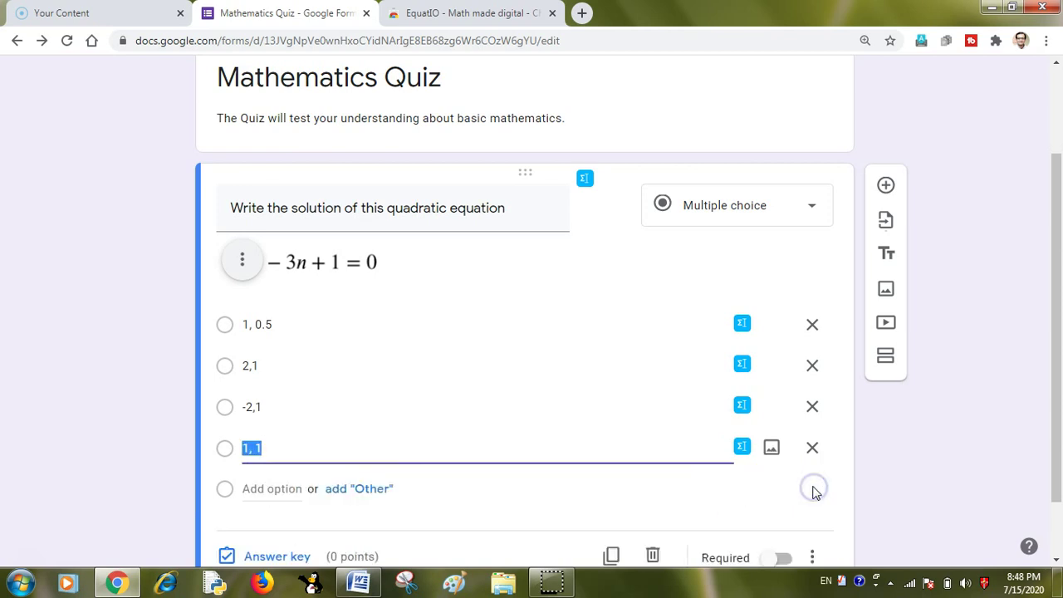
pyautogui.click(781, 505)
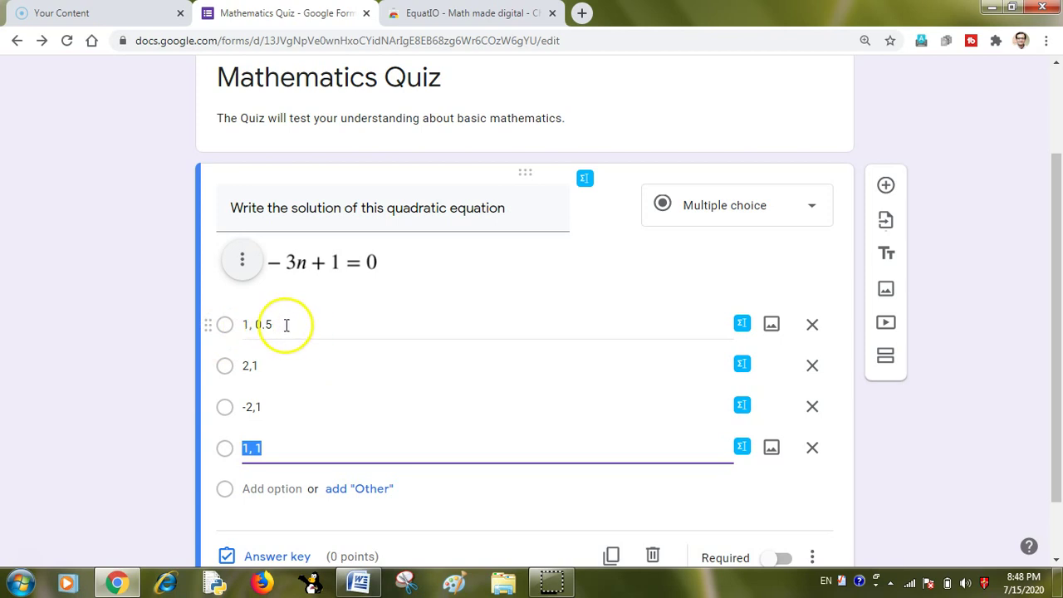
# Clear the old EquatIO math, handwrite 1, 1/2 and insert it into the first answer option.
pyautogui.click(741, 326)
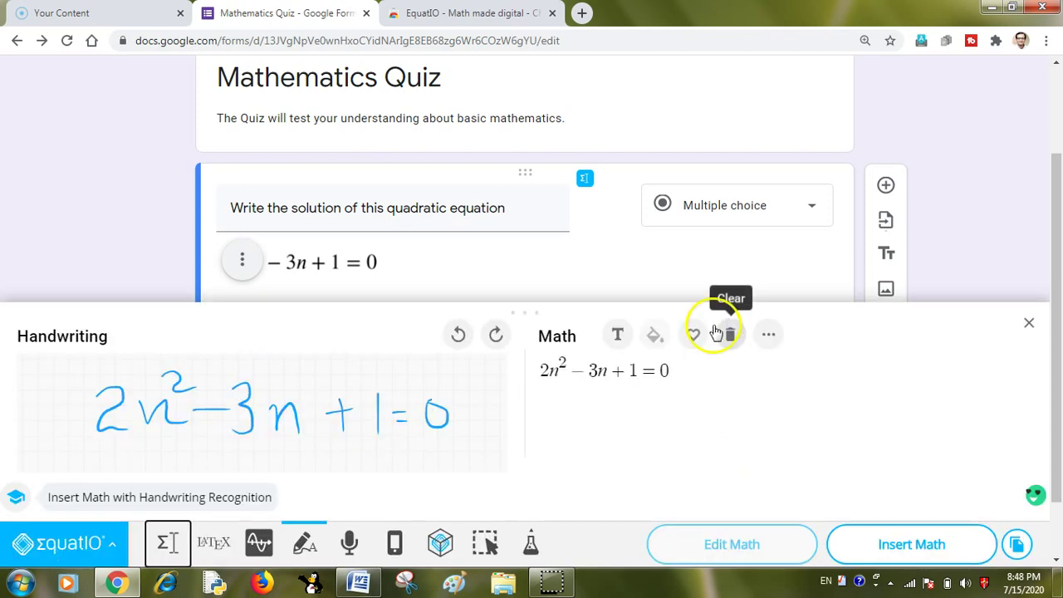
pyautogui.click(622, 382)
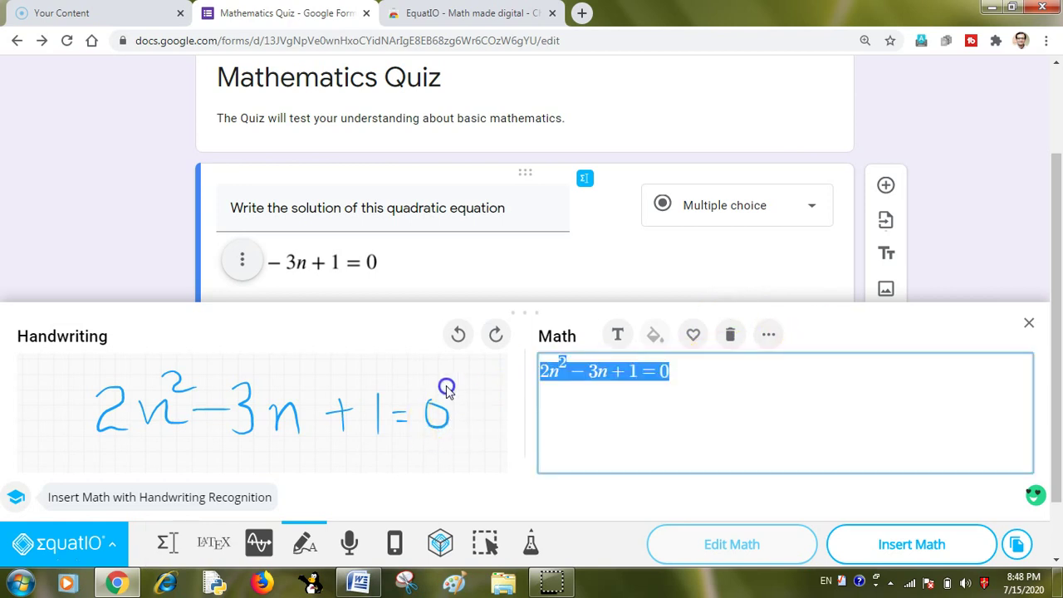
pyautogui.press('BackSpace')
pyautogui.click(186, 409)
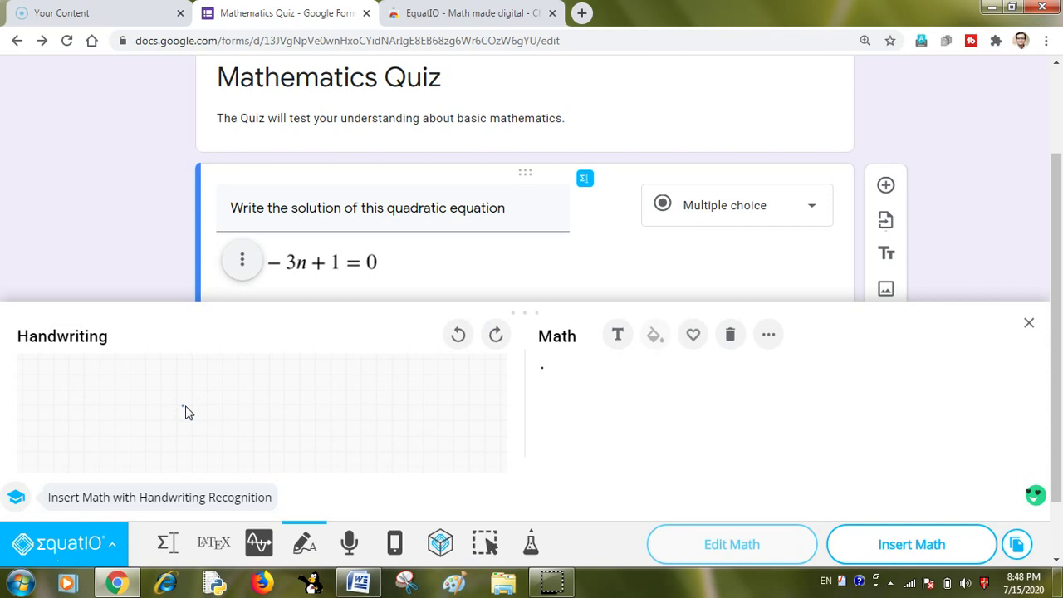
pyautogui.moveTo(154, 392); pyautogui.dragTo(155, 457)
pyautogui.click(214, 446)
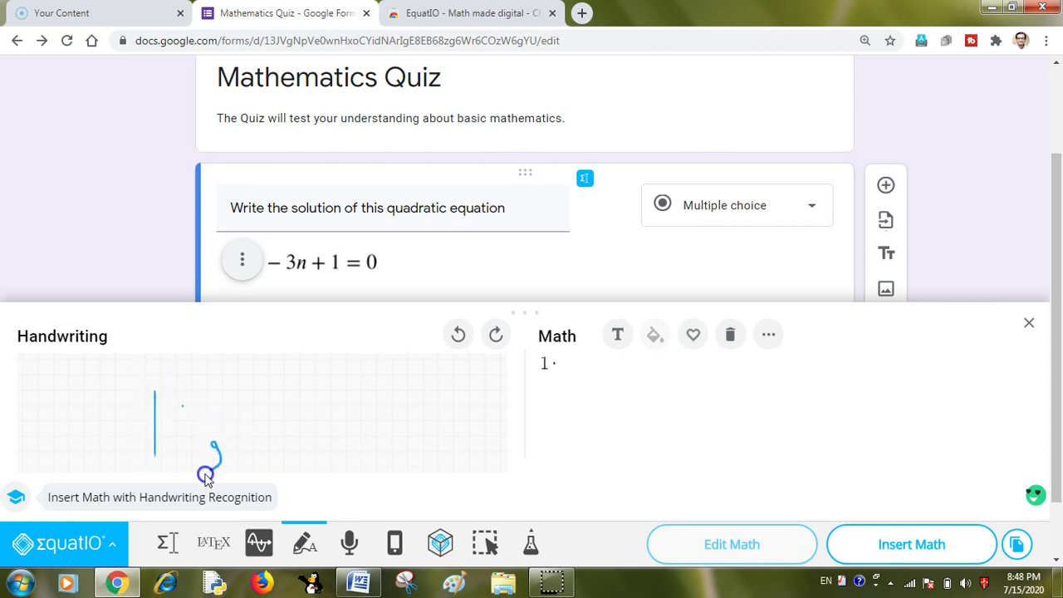
pyautogui.moveTo(257, 390); pyautogui.dragTo(262, 428)
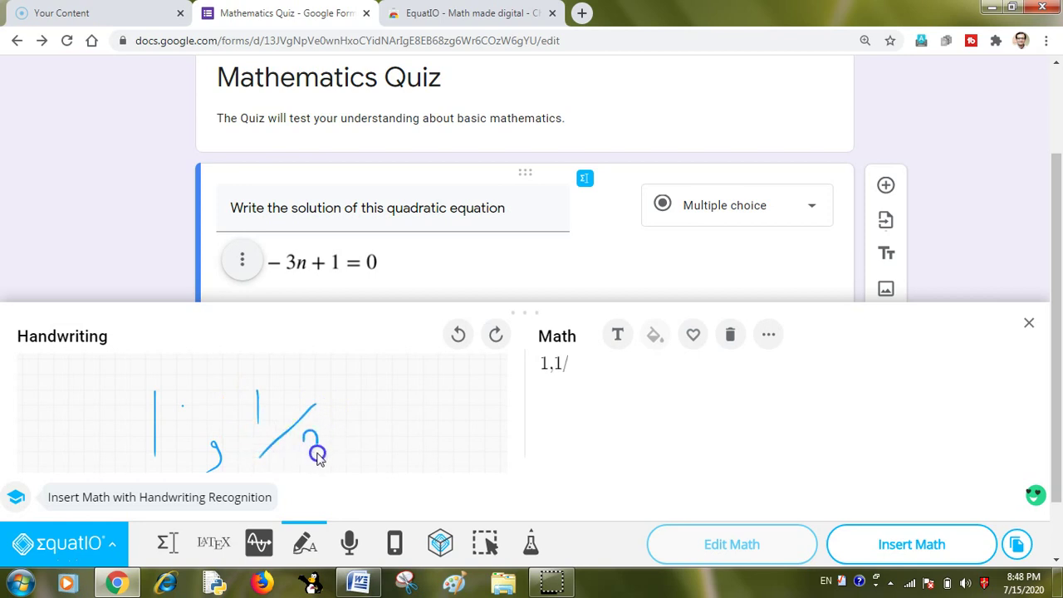
pyautogui.moveTo(322, 465); pyautogui.dragTo(339, 456)
pyautogui.click(910, 542)
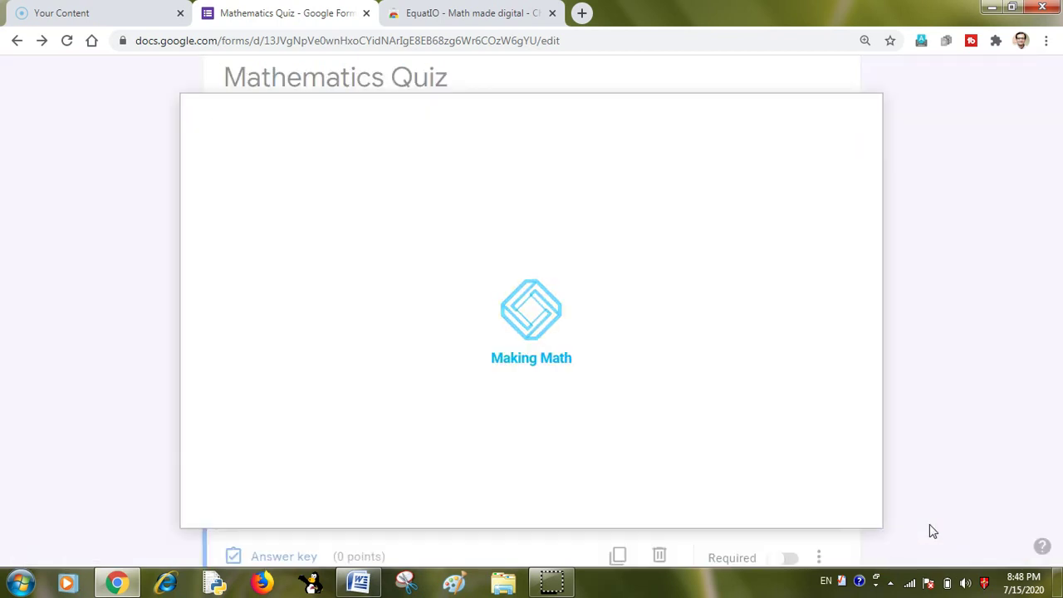
pyautogui.click(933, 558)
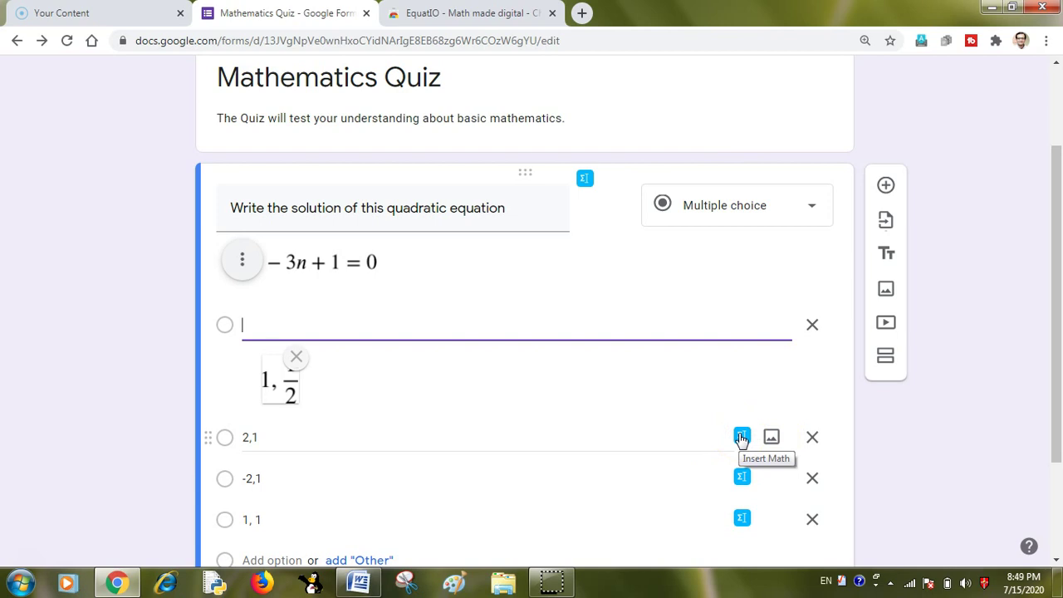
# Add a multiple-choice question 'Write the solution of this definite integral' after the quadratic one.
pyautogui.scroll(-2, 473, 356)
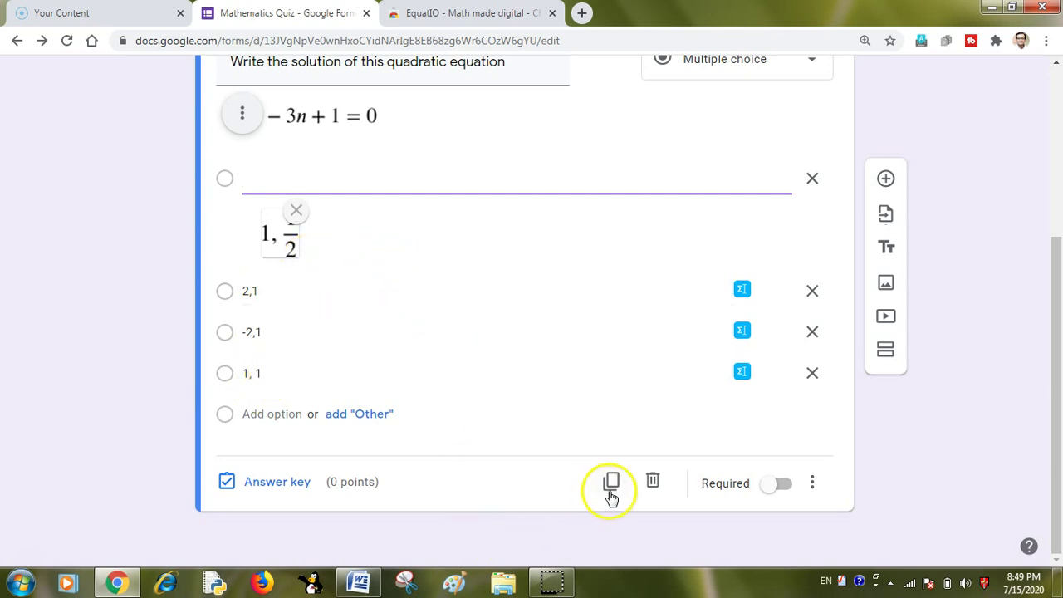
pyautogui.click(883, 182)
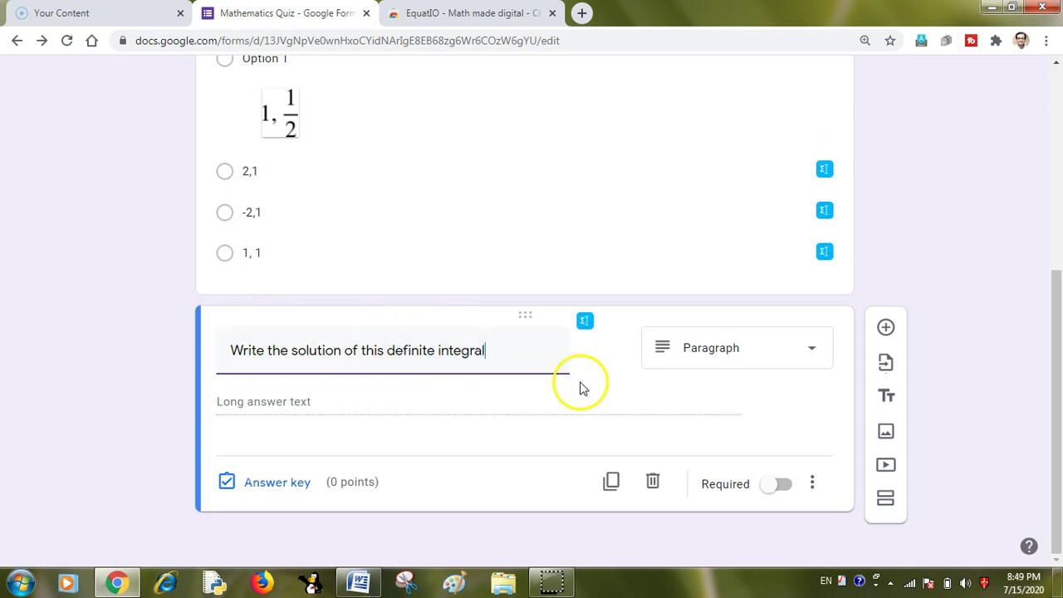
pyautogui.click(784, 345)
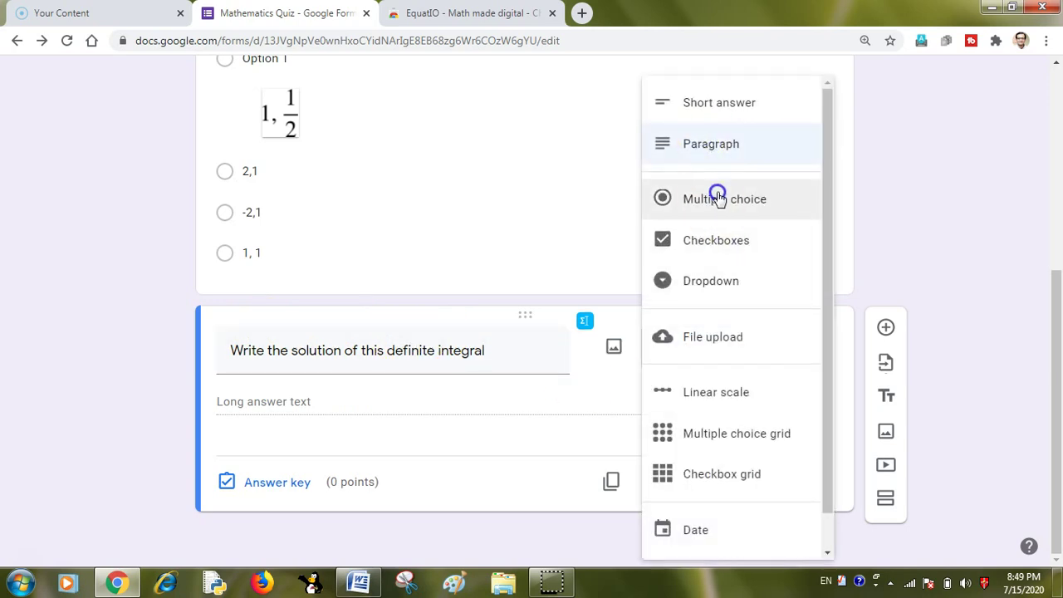
pyautogui.click(714, 198)
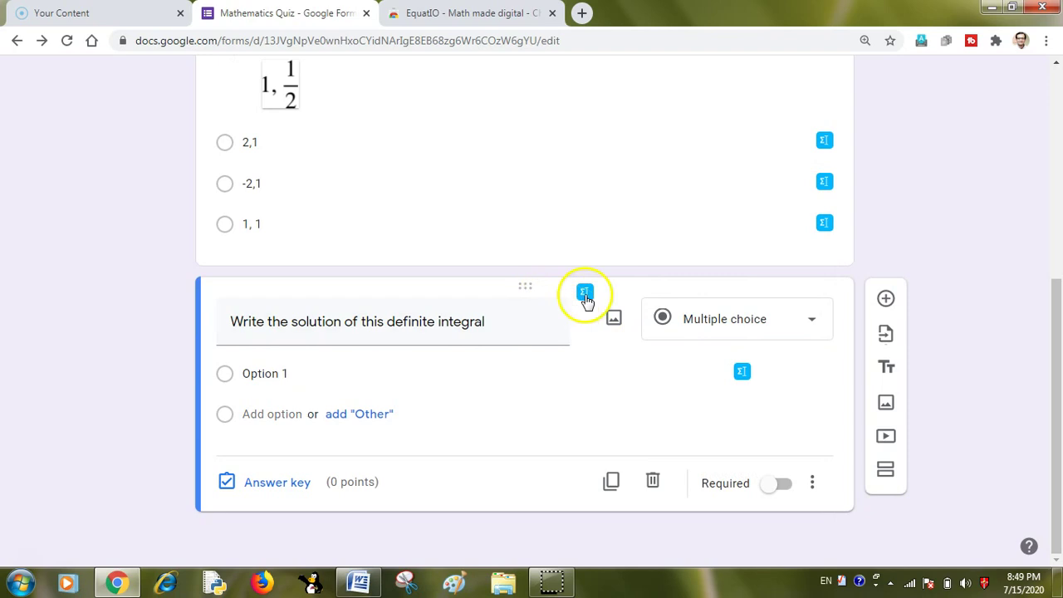
# Open EquatIO for the integral question and delete the leftover fraction math.
pyautogui.click(585, 295)
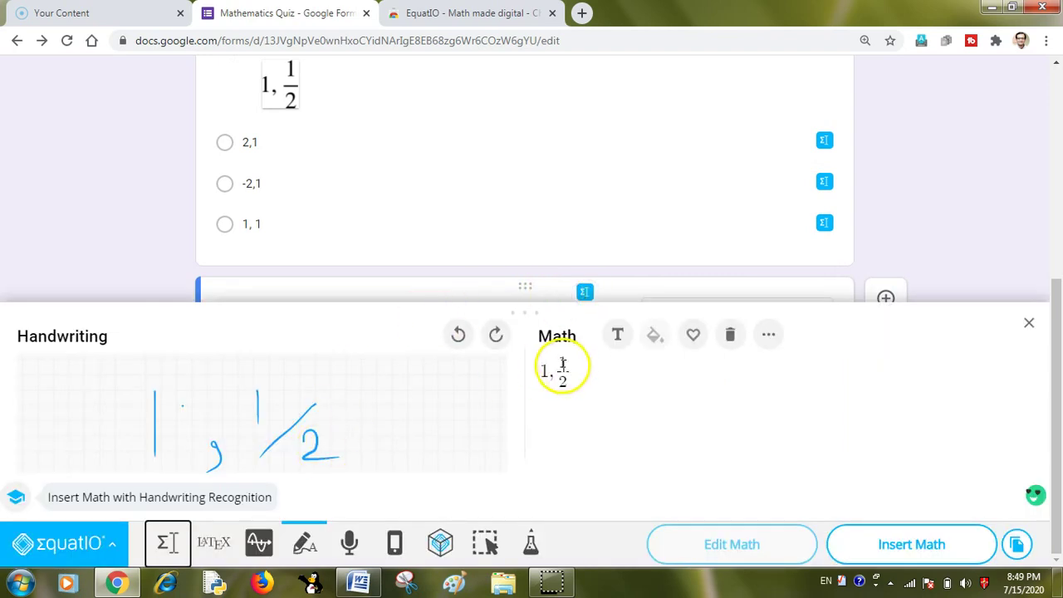
pyautogui.click(560, 370)
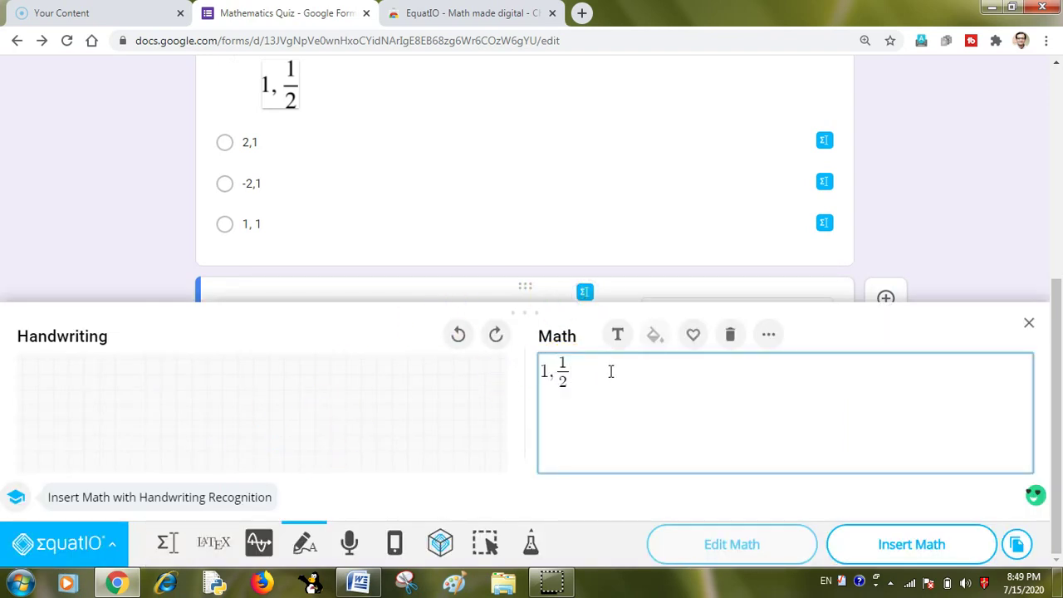
pyautogui.click(562, 378)
pyautogui.press('BackSpace')
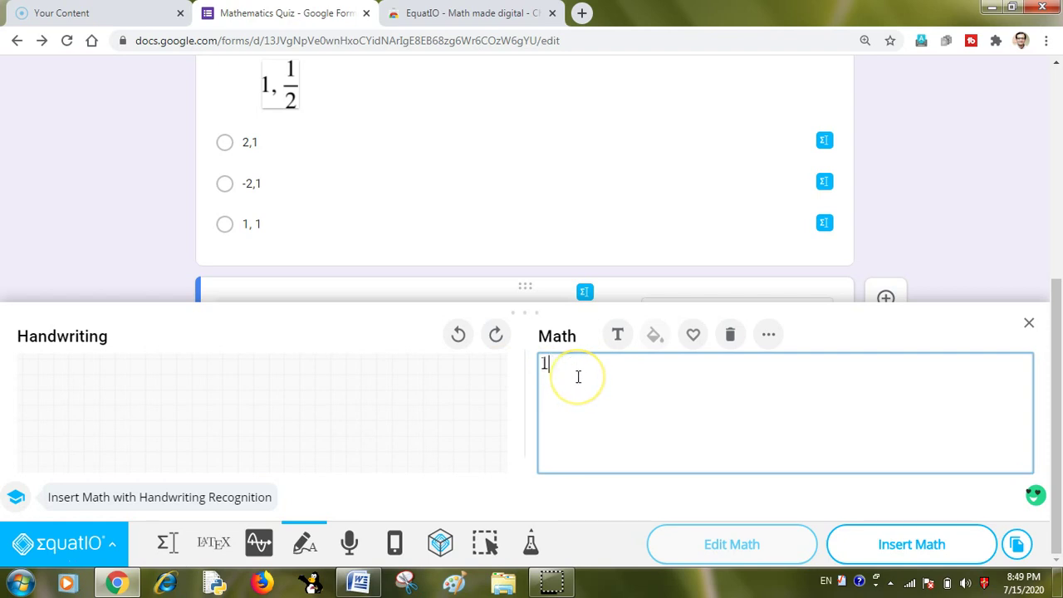
pyautogui.press('BackSpace')
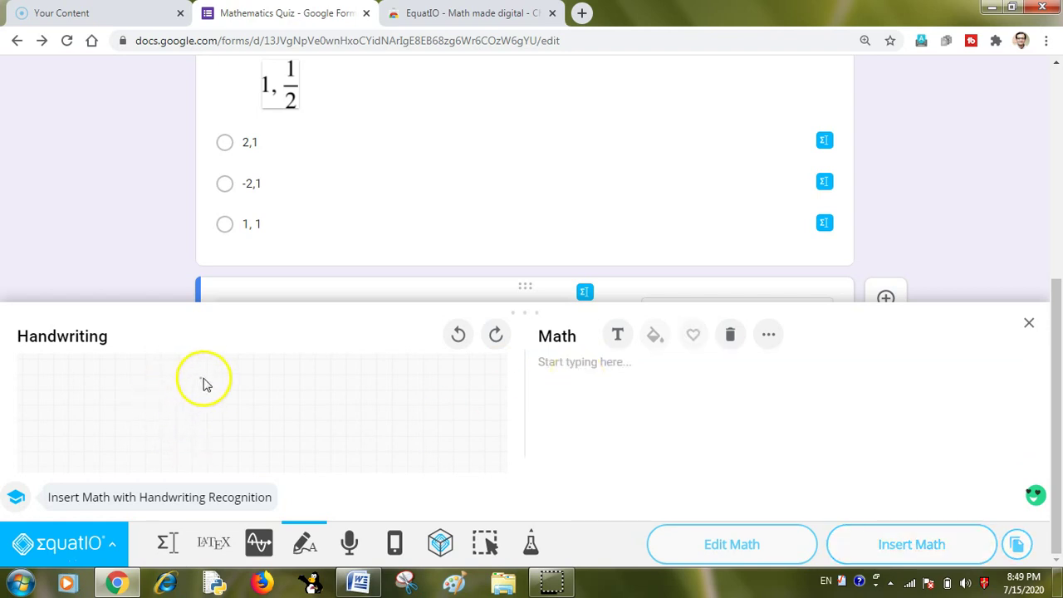
# Handwrite the integral from 1 to 2 of x²·dx and insert it beneath the question.
pyautogui.moveTo(202, 380)
pyautogui.mouseDown()
pyautogui.moveTo(185, 403)
pyautogui.moveTo(183, 451)
pyautogui.moveTo(146, 462)
pyautogui.mouseUp()
pyautogui.moveTo(202, 373); pyautogui.dragTo(222, 382)
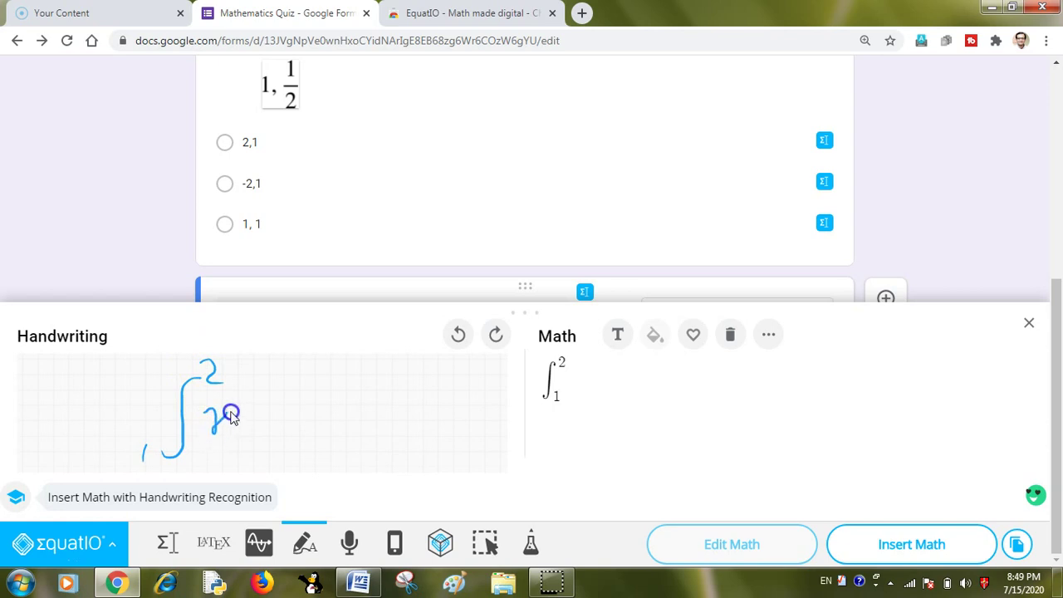
pyautogui.moveTo(242, 437); pyautogui.dragTo(255, 414)
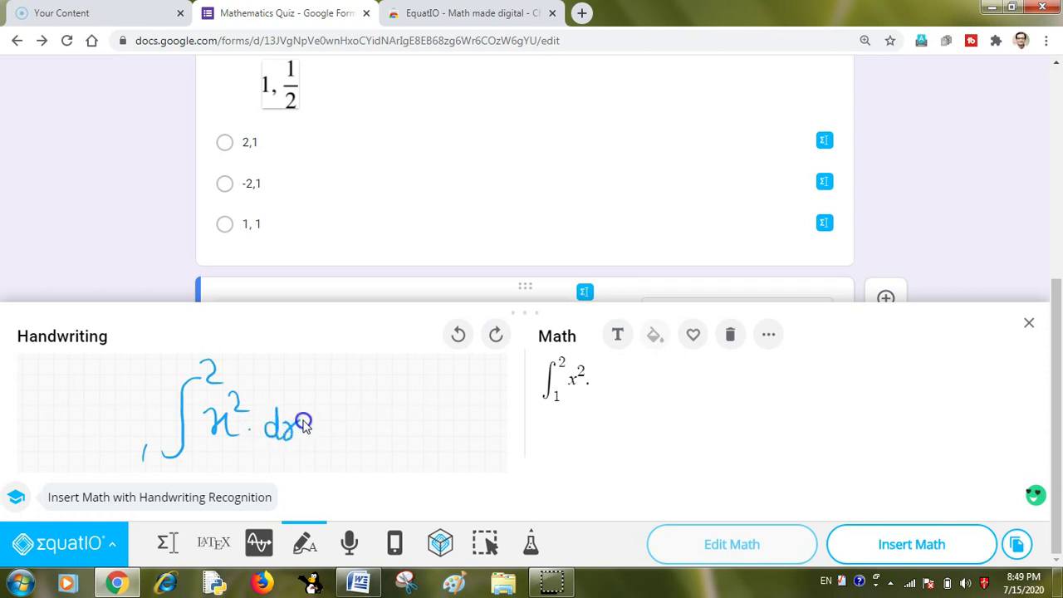
pyautogui.moveTo(313, 440); pyautogui.dragTo(312, 437)
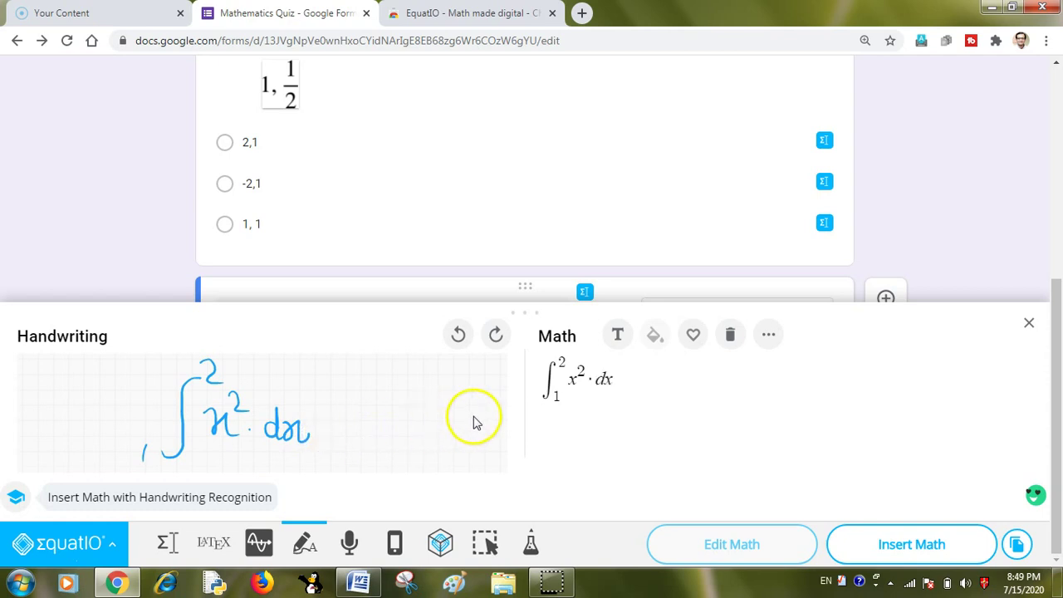
pyautogui.click(625, 378)
pyautogui.click(907, 540)
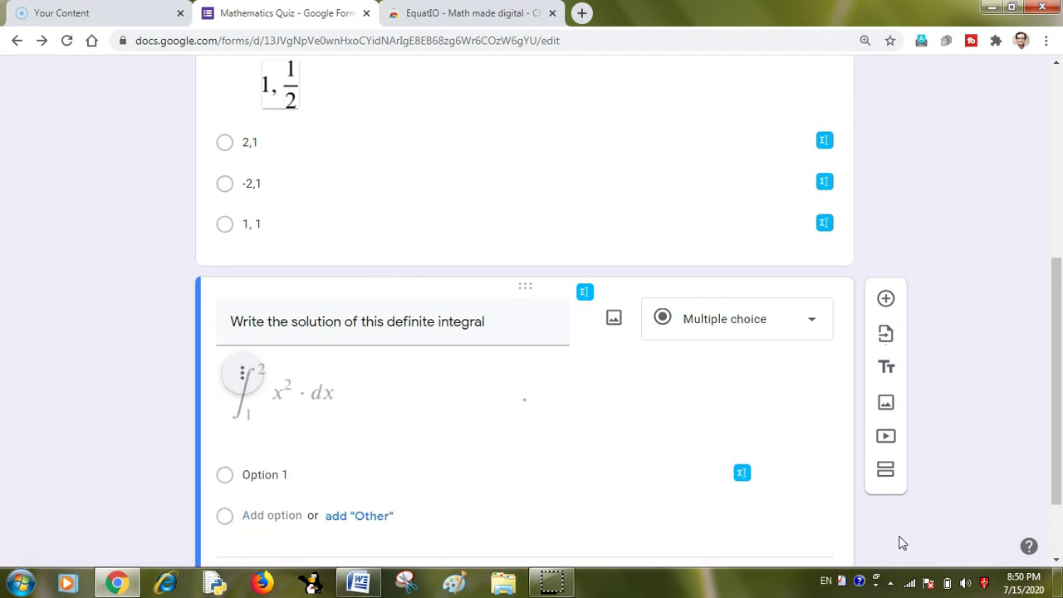
# Enter 5/3 as Option 1, add an Other row and Option 2, and open EquatIO on Option 2.
pyautogui.scroll(-1, 291, 423)
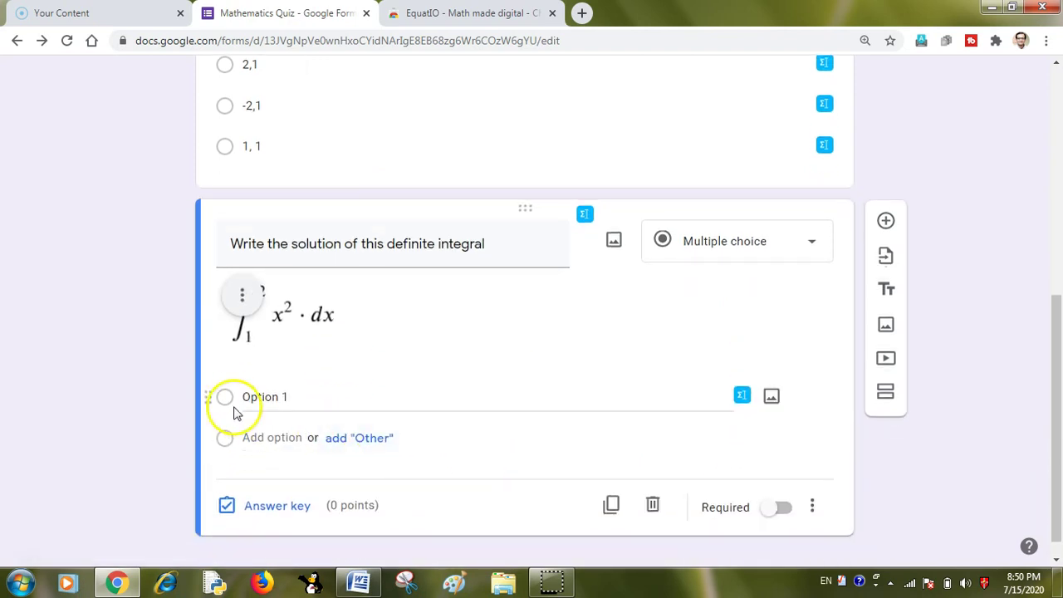
pyautogui.click(322, 401)
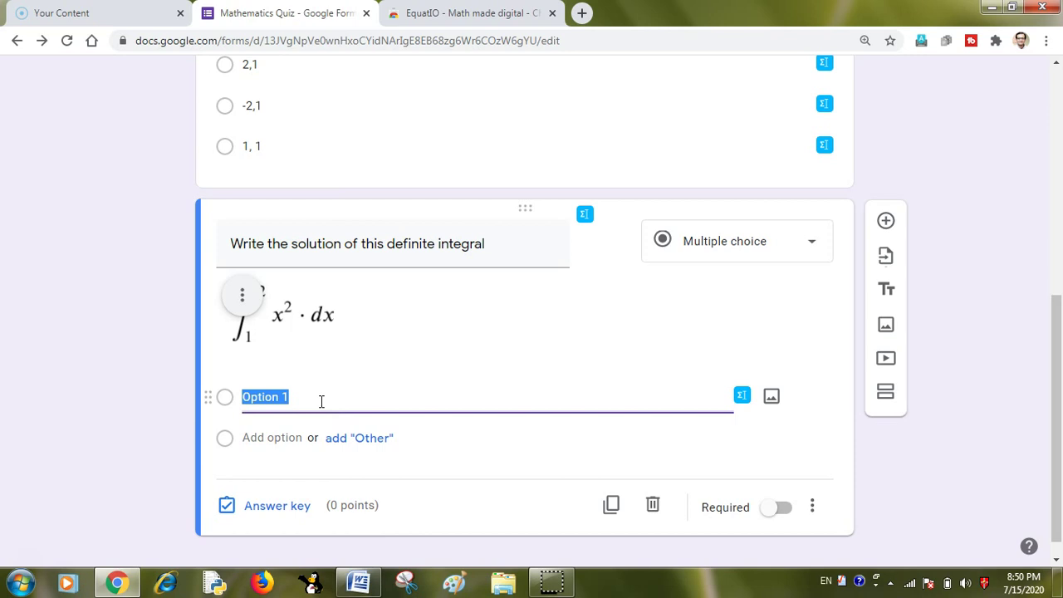
pyautogui.write('5/3')
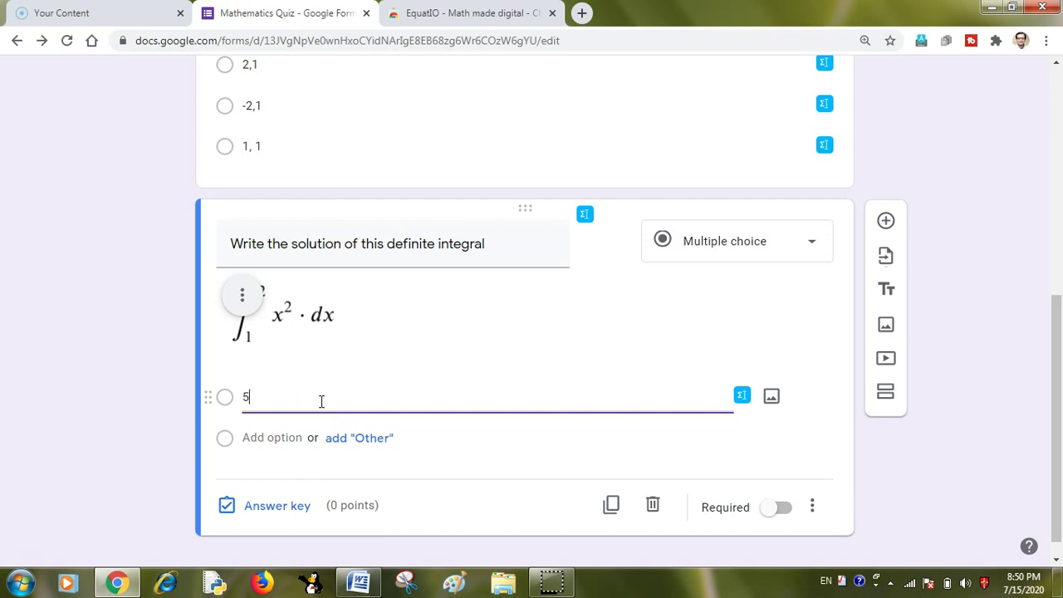
pyautogui.click(355, 438)
pyautogui.click(321, 478)
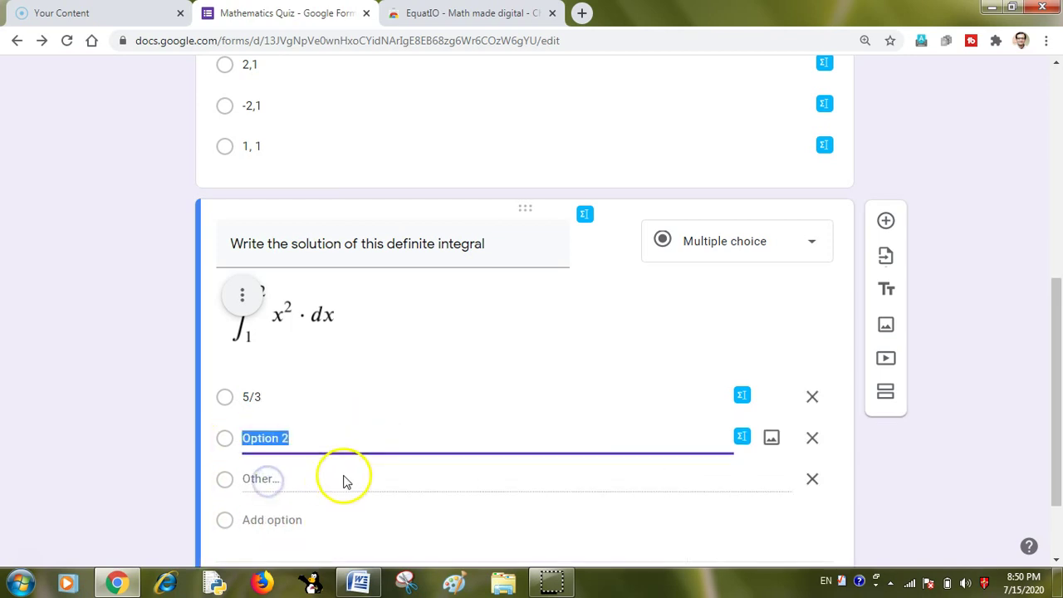
pyautogui.click(741, 438)
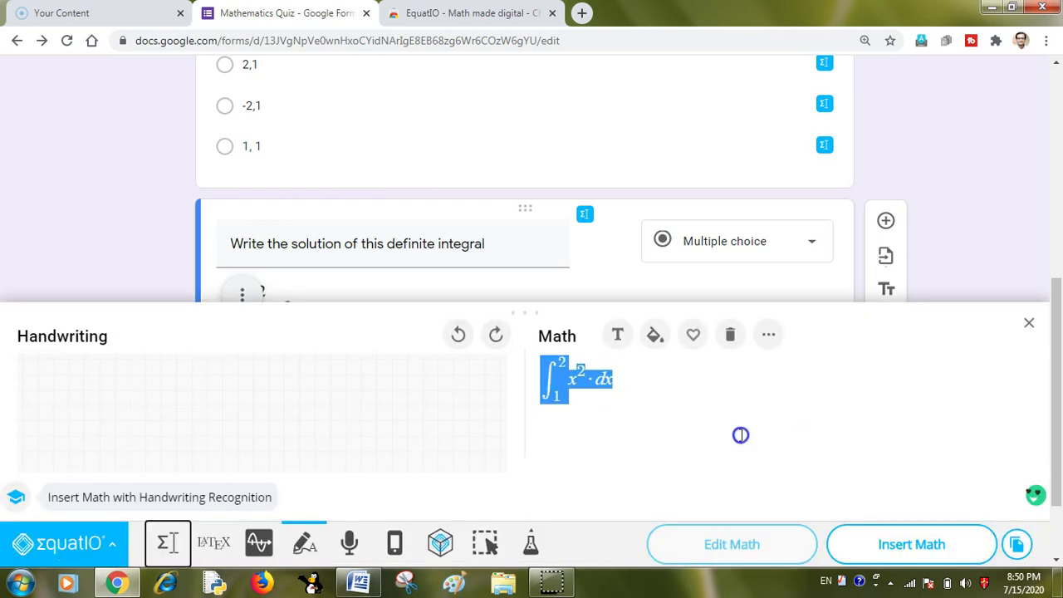
# Replace the loaded integral in EquatIO with a handwritten 7/3 and insert it under Option 2.
pyautogui.click(639, 383)
pyautogui.press('BackSpace')
pyautogui.press('BackSpace')
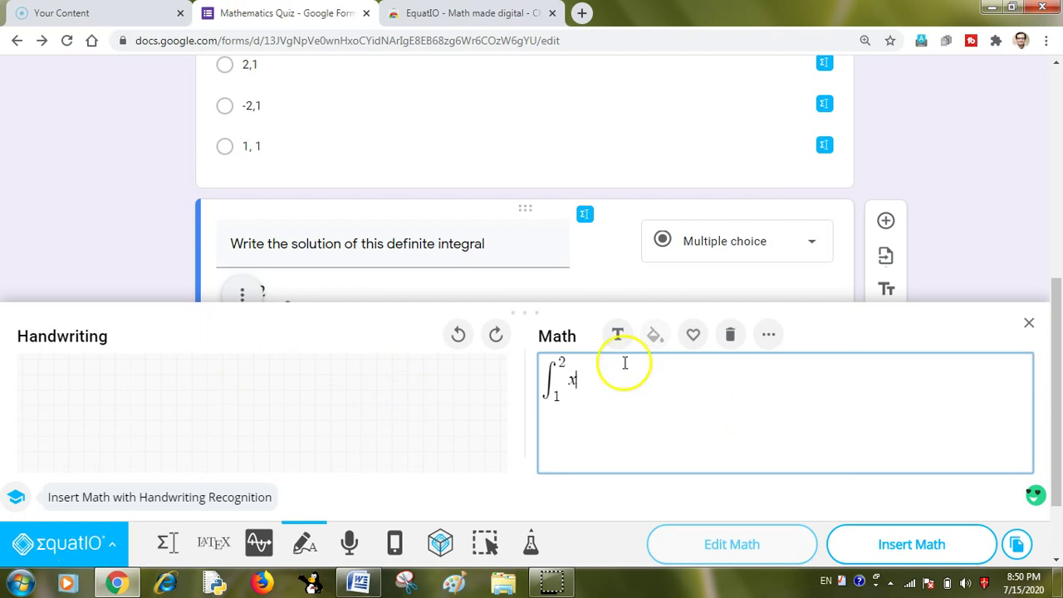
pyautogui.press('BackSpace')
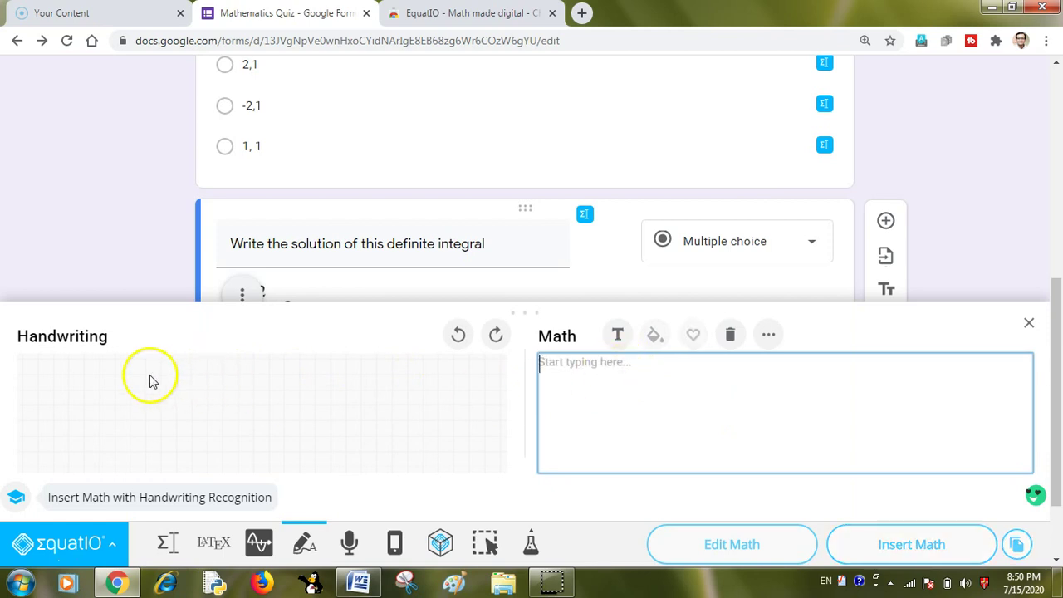
pyautogui.moveTo(152, 374)
pyautogui.mouseDown()
pyautogui.moveTo(191, 376)
pyautogui.moveTo(190, 404)
pyautogui.mouseUp()
pyautogui.moveTo(247, 377)
pyautogui.mouseDown()
pyautogui.moveTo(175, 435)
pyautogui.moveTo(247, 434)
pyautogui.mouseUp()
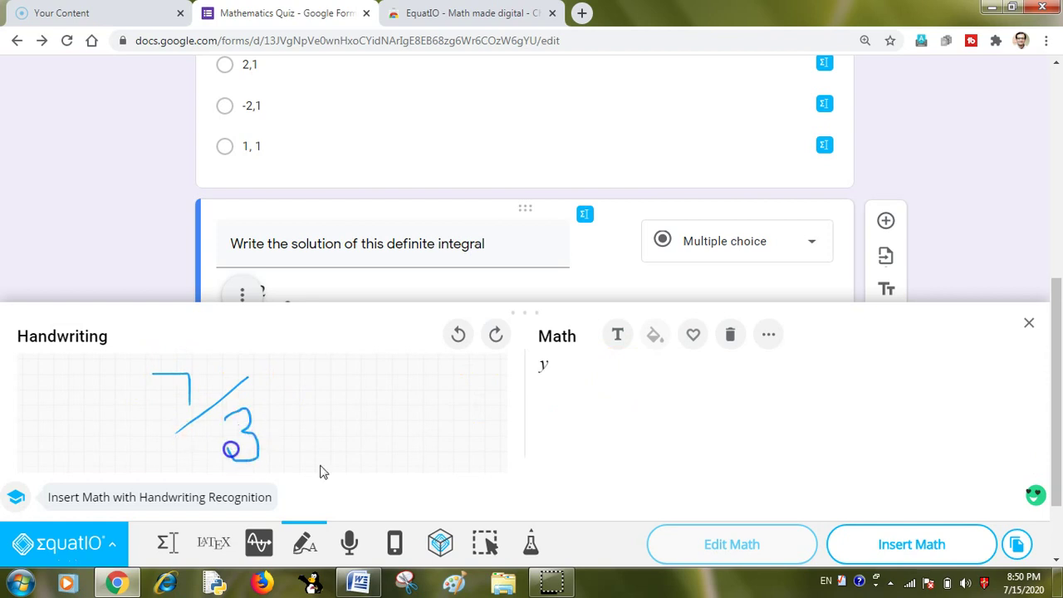
pyautogui.moveTo(546, 362); pyautogui.dragTo(474, 358)
pyautogui.click(914, 552)
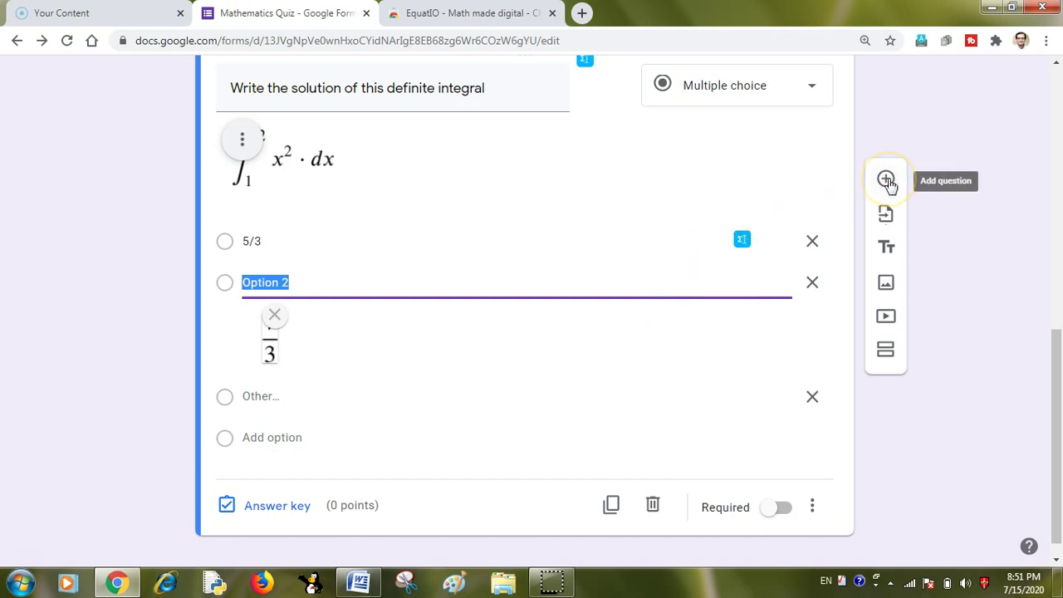
# Add a new question titled 'Find the solution of this fractional addition'.
pyautogui.click(886, 180)
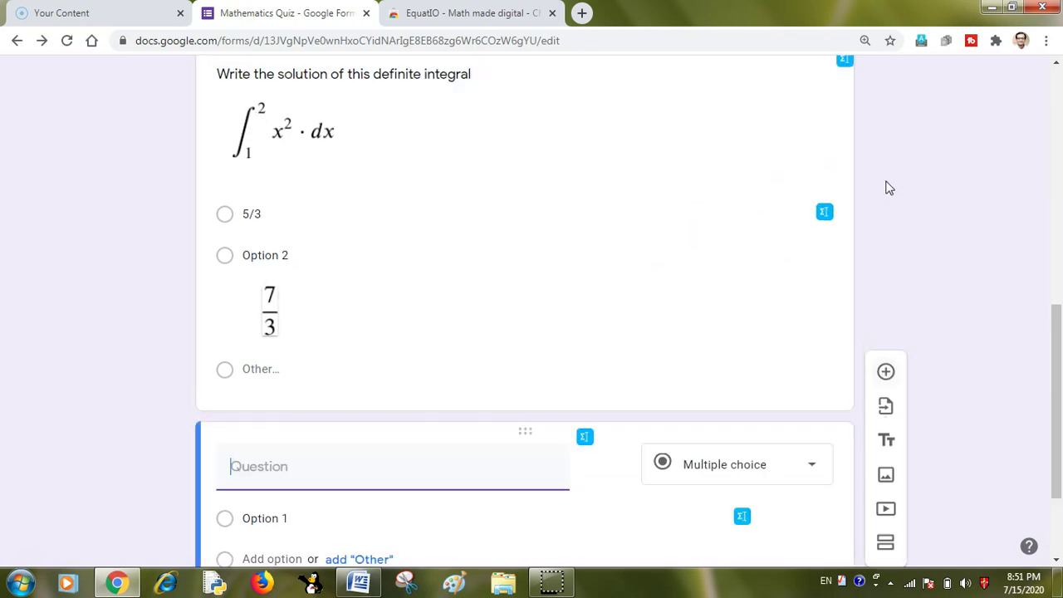
pyautogui.scroll(-2, 387, 420)
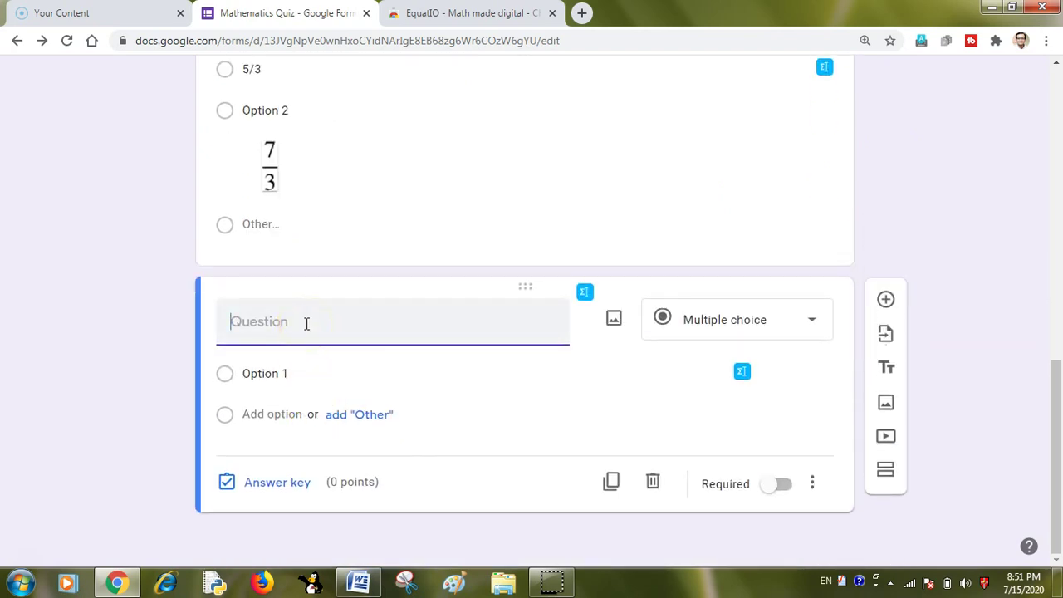
pyautogui.write('Find the solution of this f')
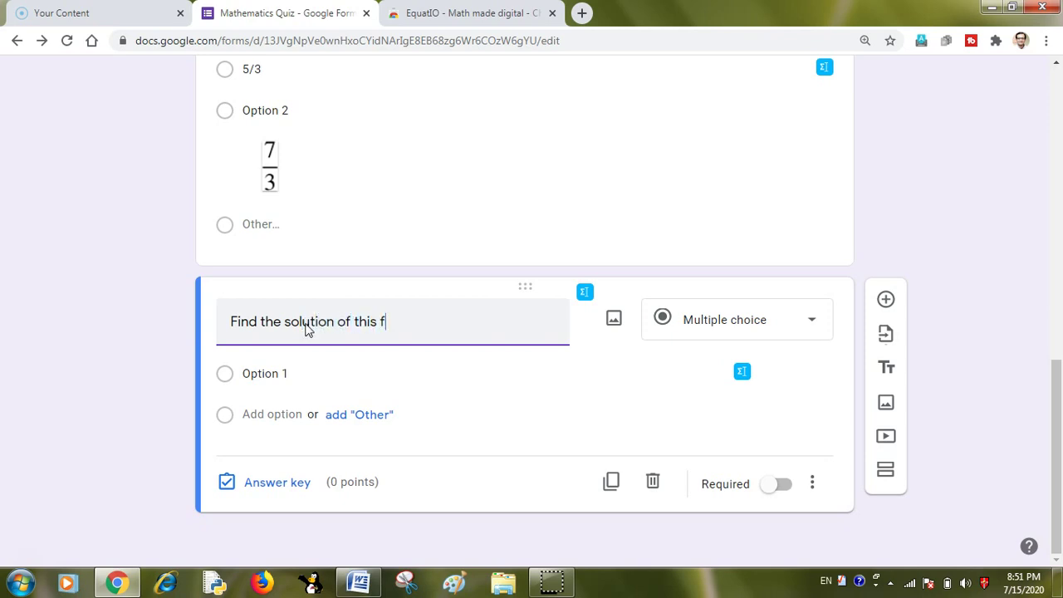
pyautogui.write('ractional addition')
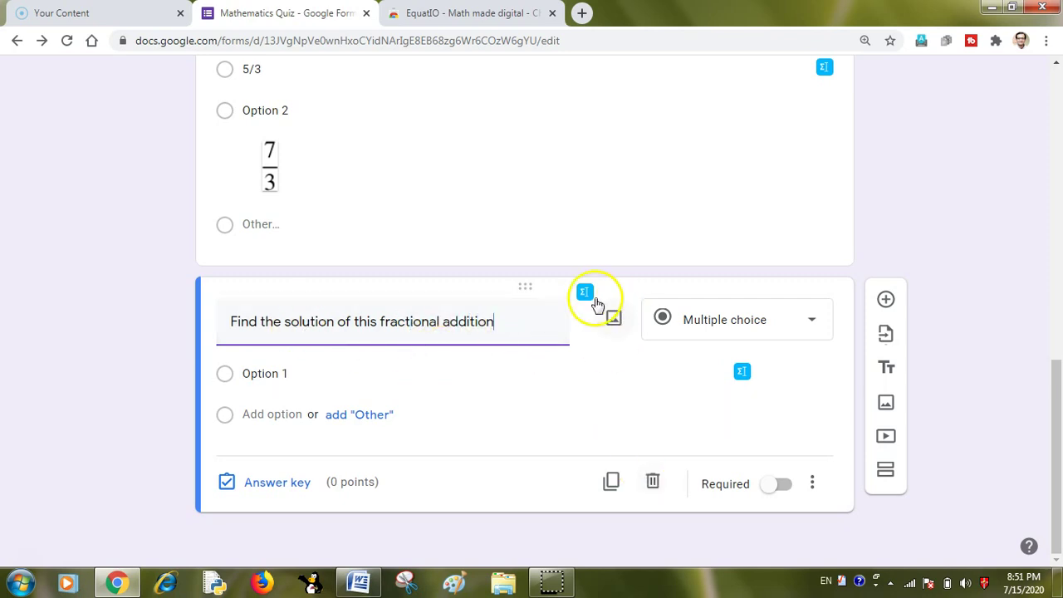
pyautogui.click(585, 290)
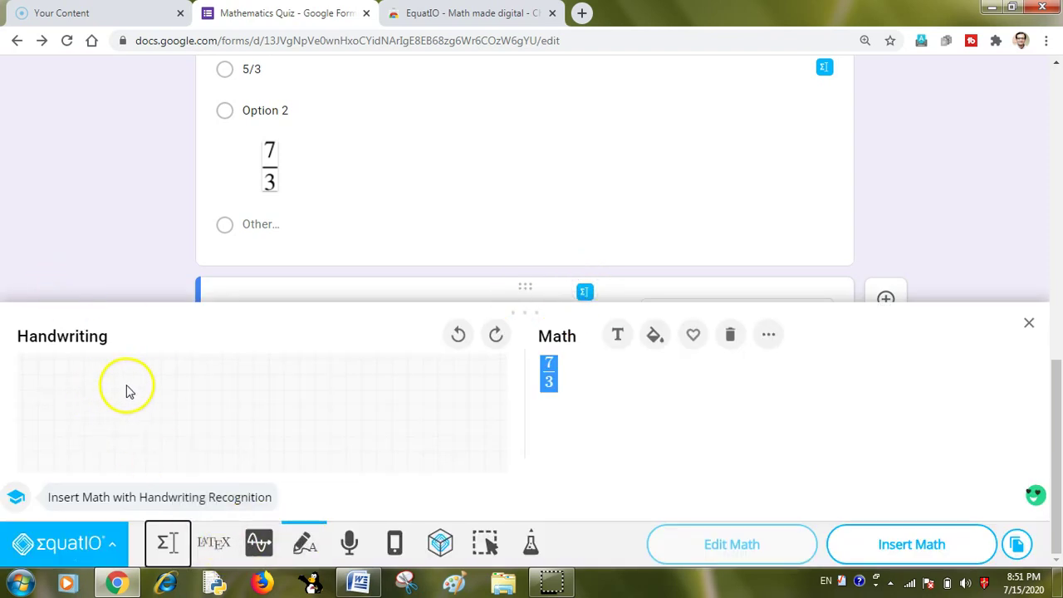
# Handwrite 1/2 + 3/4 in EquatIO, delete the leftover 7/3, and insert the equation.
pyautogui.moveTo(138, 377)
pyautogui.mouseDown()
pyautogui.moveTo(134, 408)
pyautogui.moveTo(159, 416)
pyautogui.moveTo(135, 426)
pyautogui.moveTo(121, 458)
pyautogui.moveTo(155, 461)
pyautogui.mouseUp()
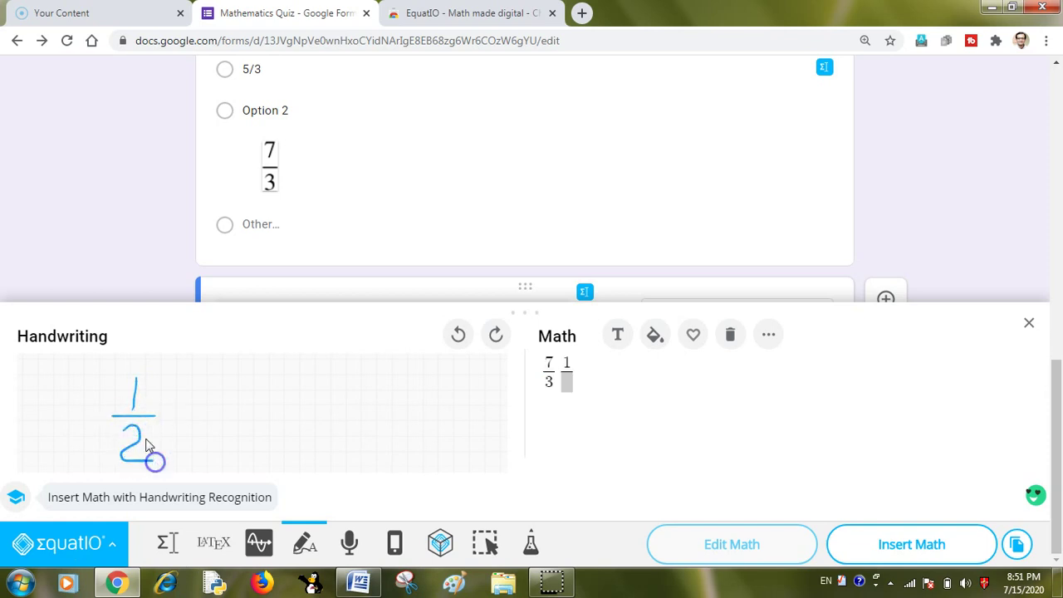
pyautogui.moveTo(170, 407)
pyautogui.mouseDown()
pyautogui.moveTo(214, 401)
pyautogui.moveTo(193, 423)
pyautogui.mouseUp()
pyautogui.moveTo(233, 380)
pyautogui.mouseDown()
pyautogui.moveTo(257, 425)
pyautogui.moveTo(227, 424)
pyautogui.moveTo(280, 434)
pyautogui.moveTo(232, 458)
pyautogui.moveTo(251, 461)
pyautogui.moveTo(250, 480)
pyautogui.mouseUp()
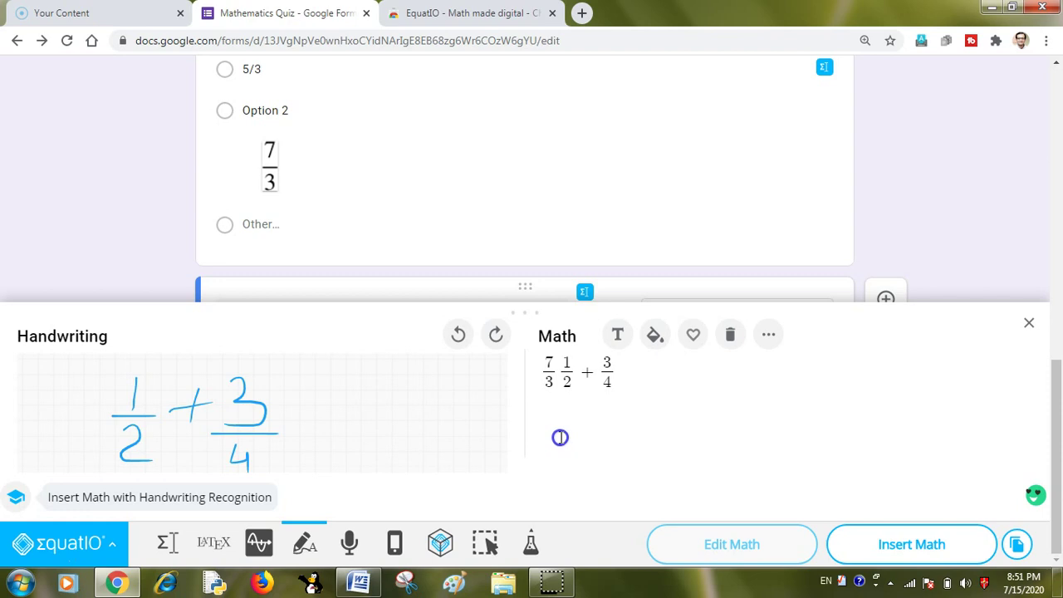
pyautogui.click(606, 372)
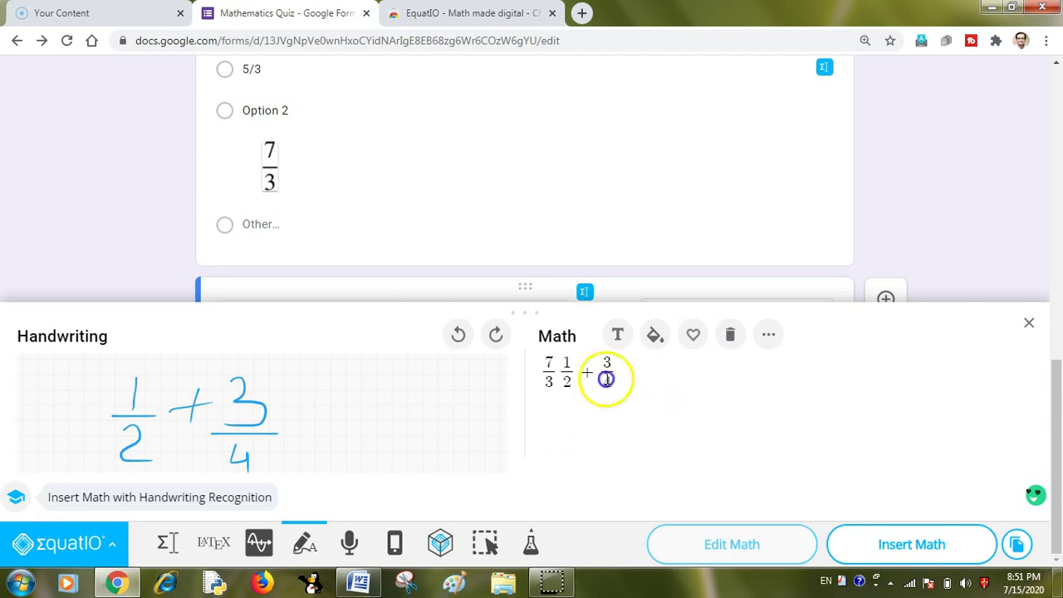
pyautogui.moveTo(564, 373); pyautogui.dragTo(542, 372)
pyautogui.press('BackSpace')
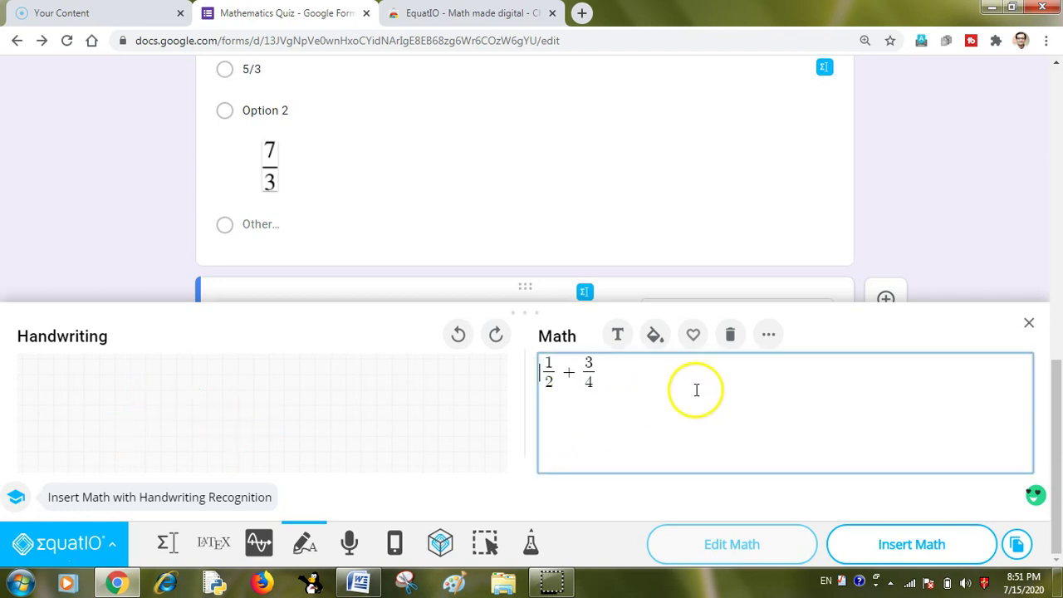
pyautogui.hotkey('ctrl', 'a')
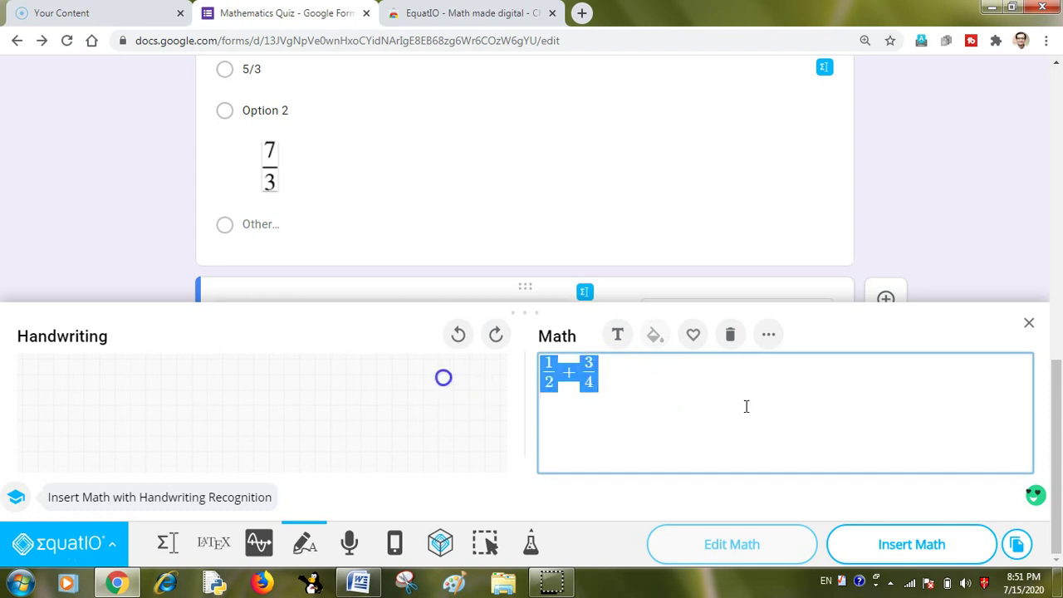
pyautogui.click(925, 544)
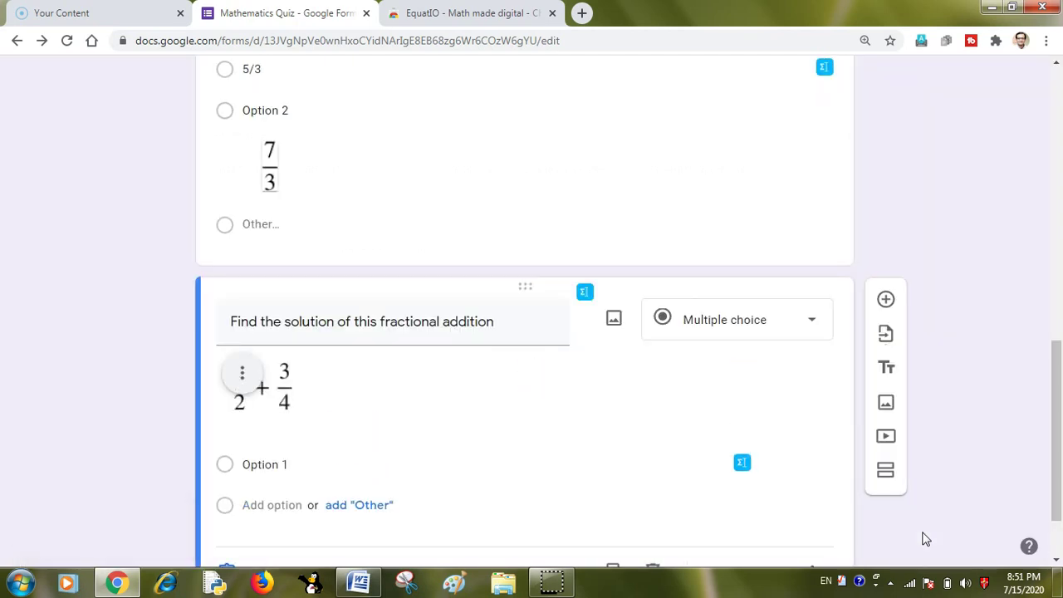
# Enter 5/4 as the first answer option of the fractional-addition question.
pyautogui.click(265, 465)
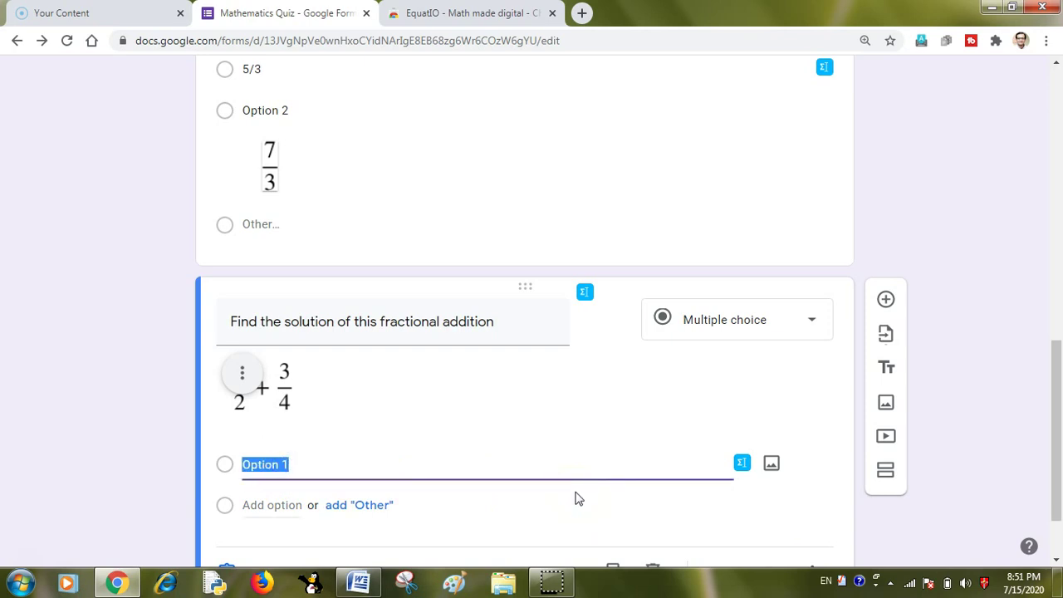
pyautogui.write('5')
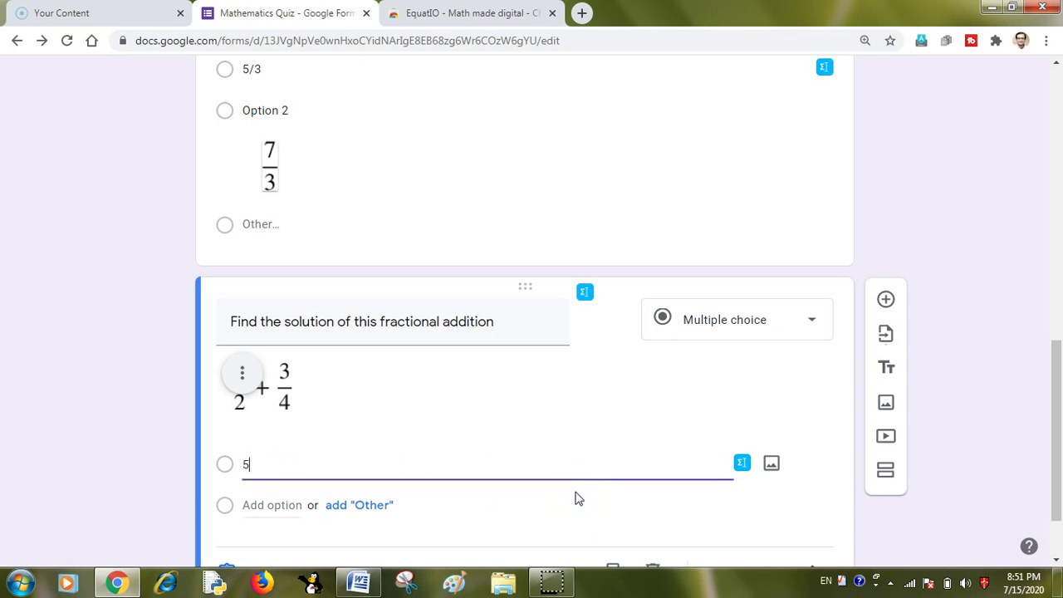
pyautogui.write('/4')
pyautogui.click(494, 408)
pyautogui.scroll(-2, 463, 403)
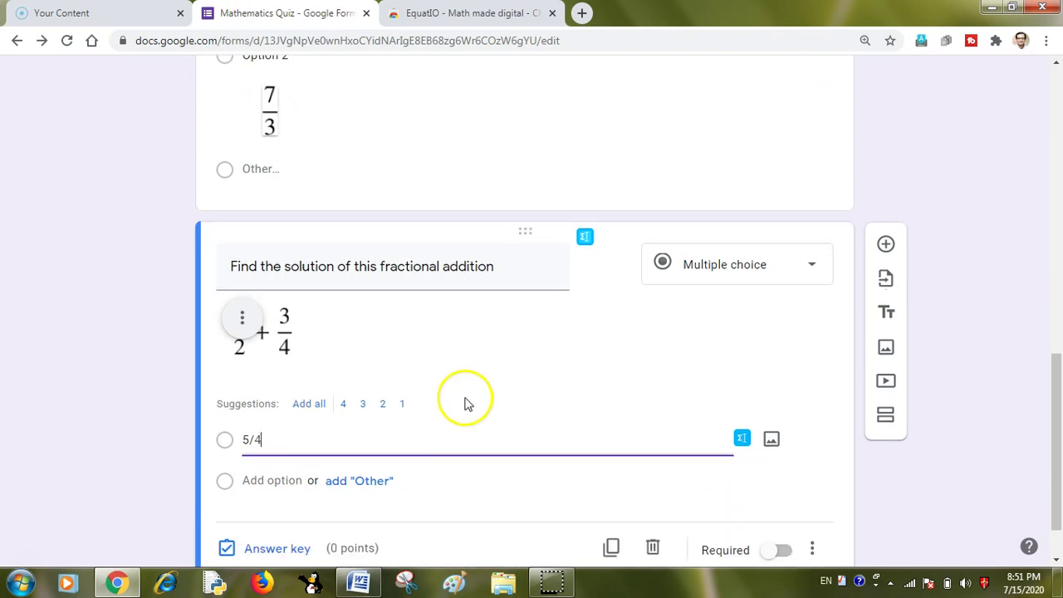
pyautogui.click(545, 394)
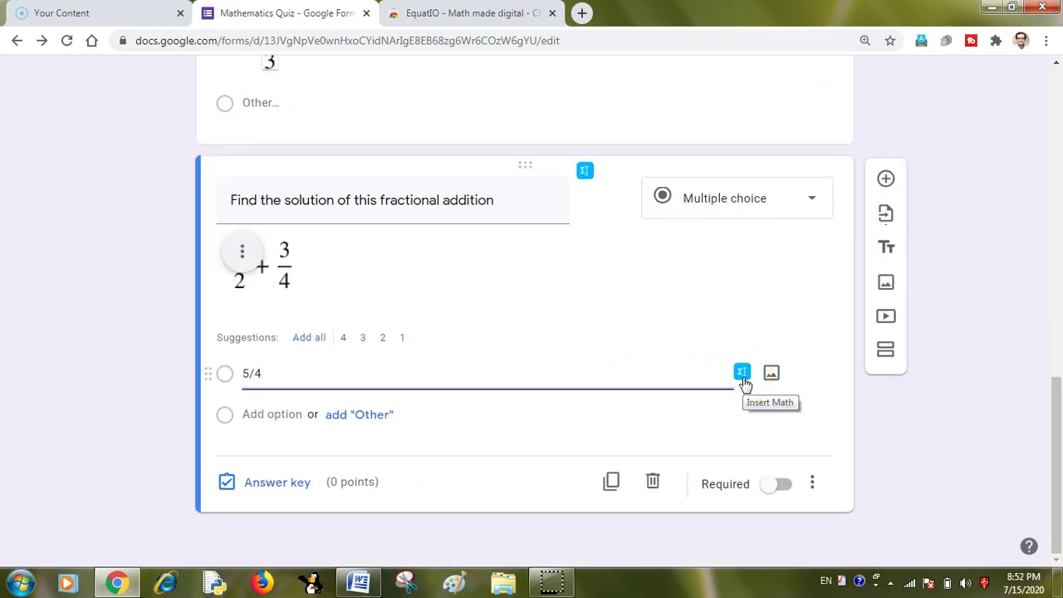
pyautogui.click(498, 340)
pyautogui.scroll(5, 499, 340)
pyautogui.scroll(5, 494, 338)
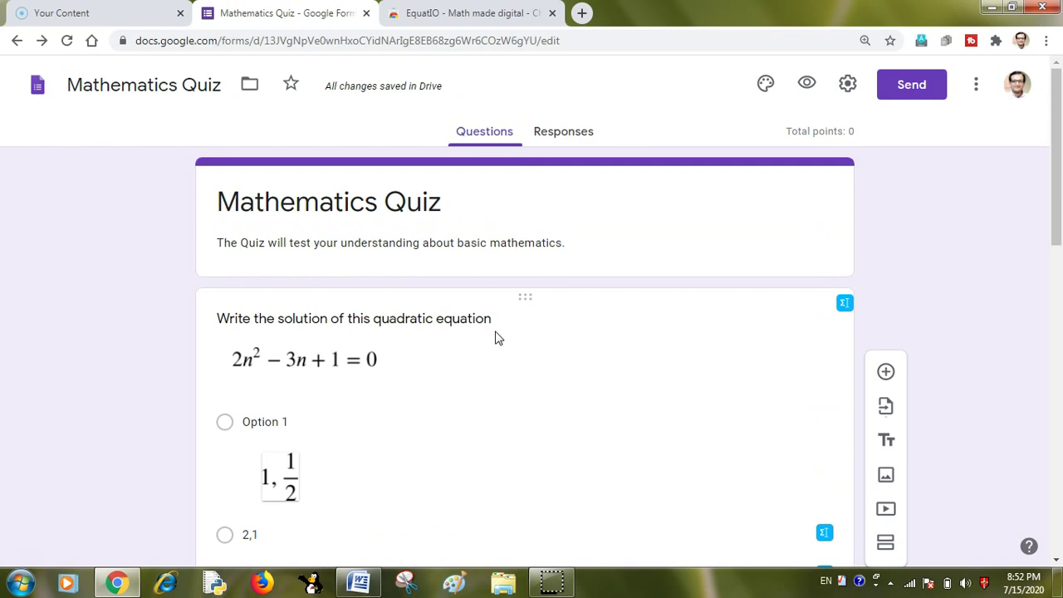
pyautogui.scroll(-2, 498, 338)
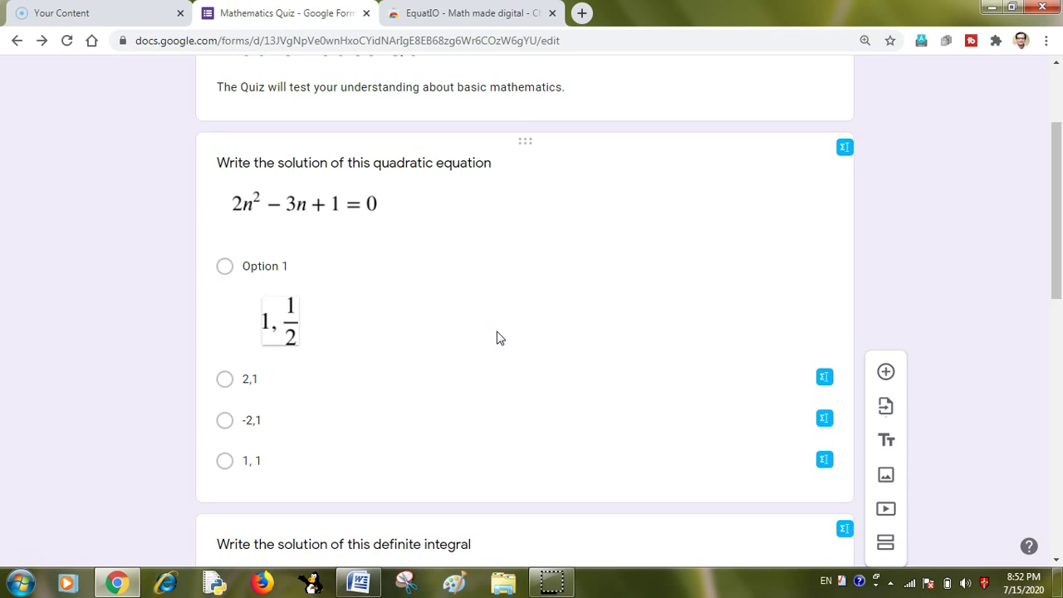
pyautogui.scroll(2, 498, 338)
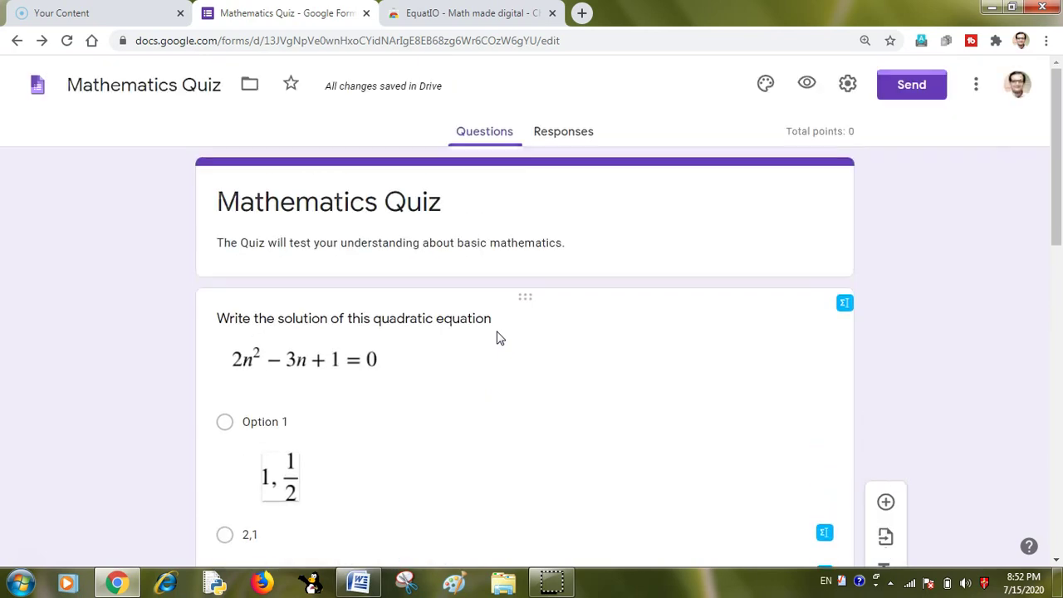
pyautogui.click(29, 567)
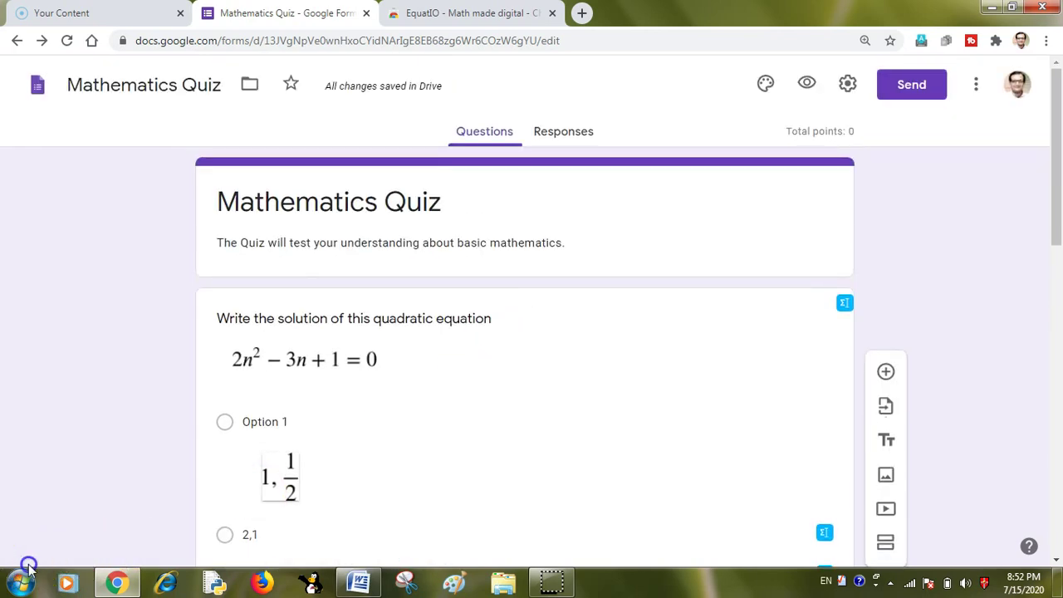